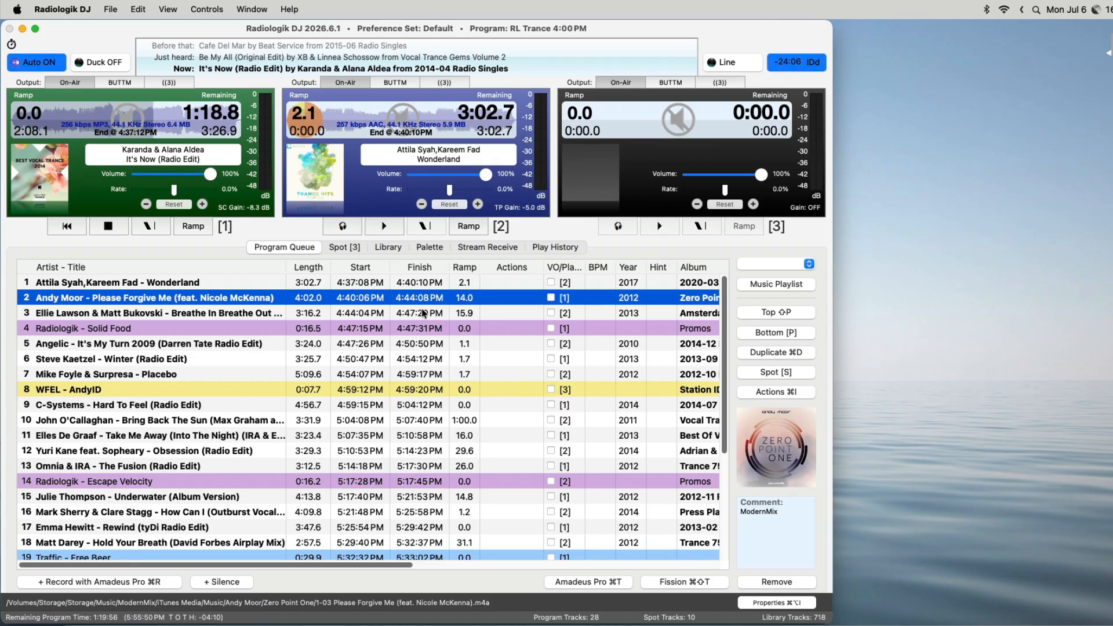
Open the actions for Andy Moor - Please Forgive Me in the queue and view the available interrupt types.
left_click(422, 313)
left_click(424, 300)
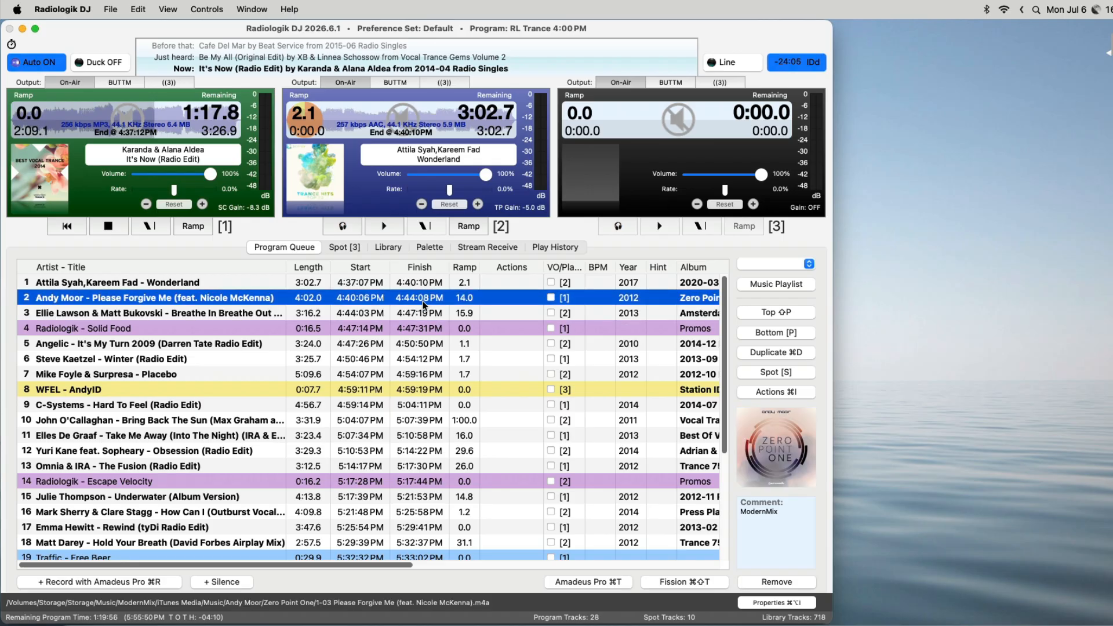
left_click(771, 392)
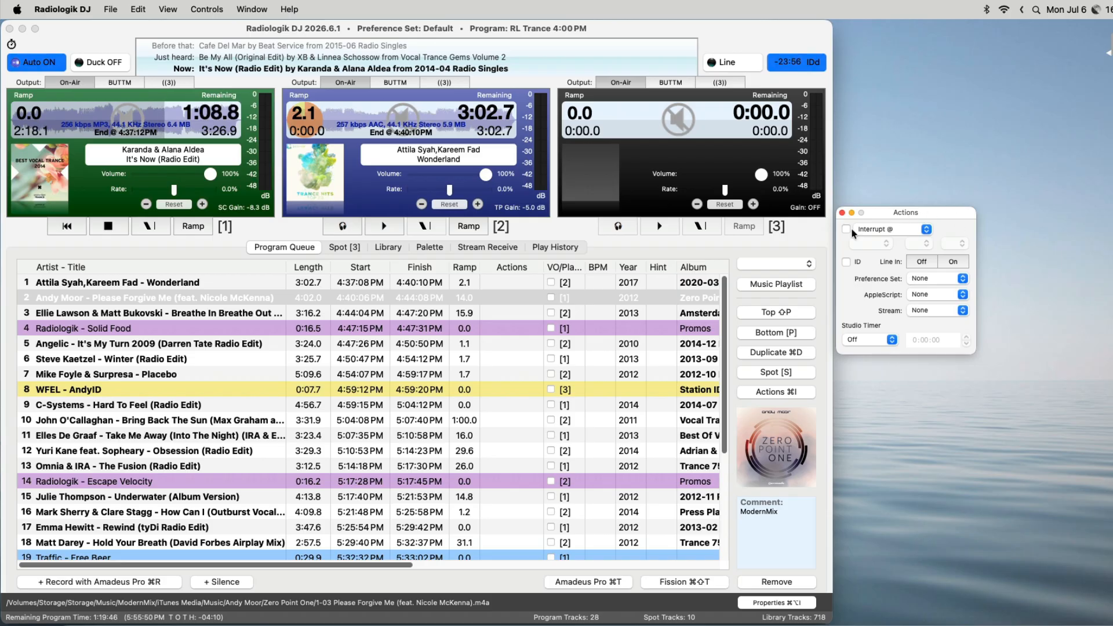
left_click(926, 229)
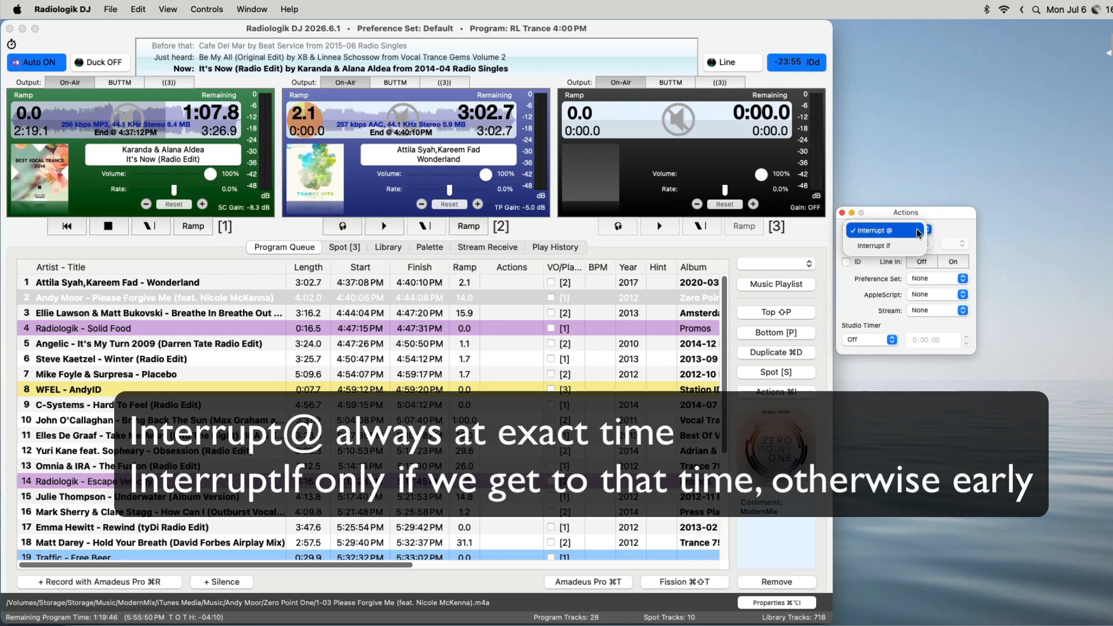
left_click(974, 230)
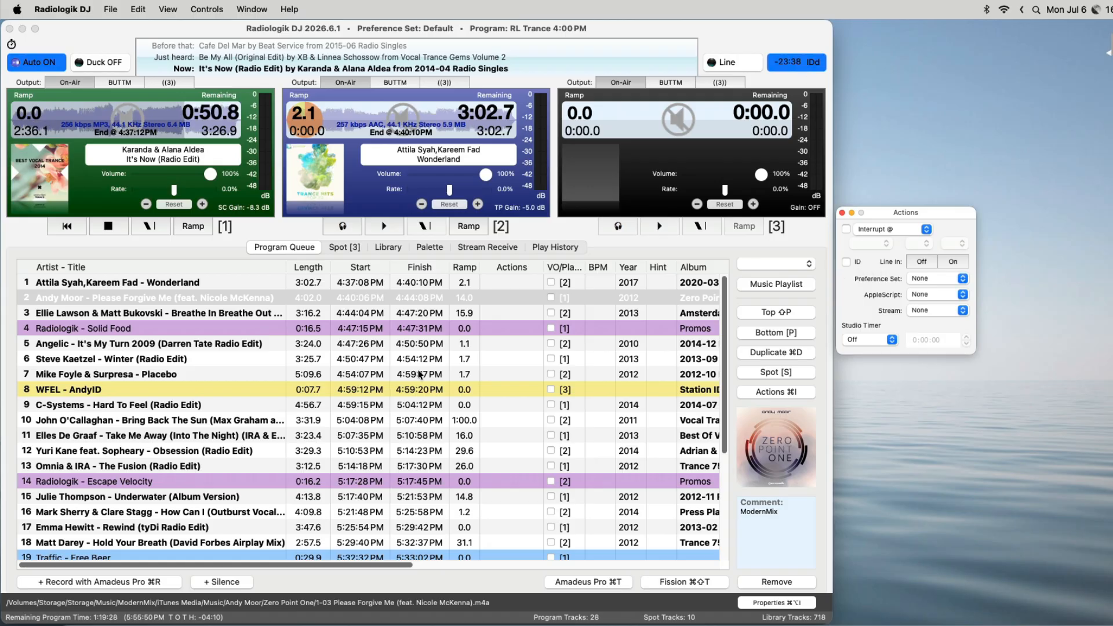
Enable the ID action for the WFEL - AndyID track in the program queue.
left_click(409, 390)
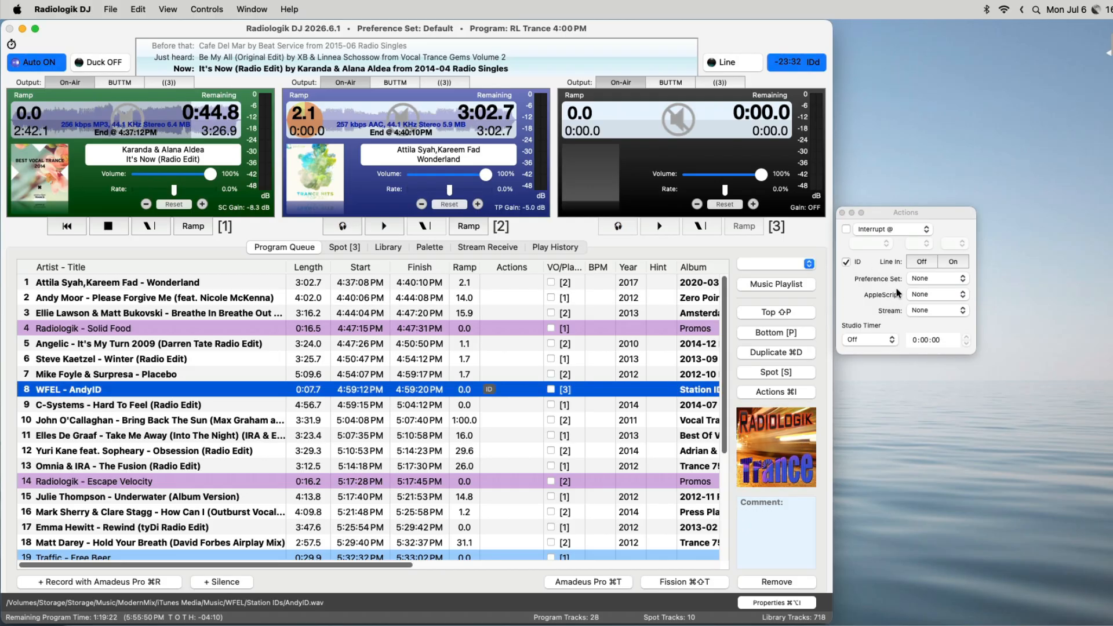
Examine the preference set, AppleScript and stream choices in the WFEL - AndyID actions, leaving each at None.
left_click(965, 278)
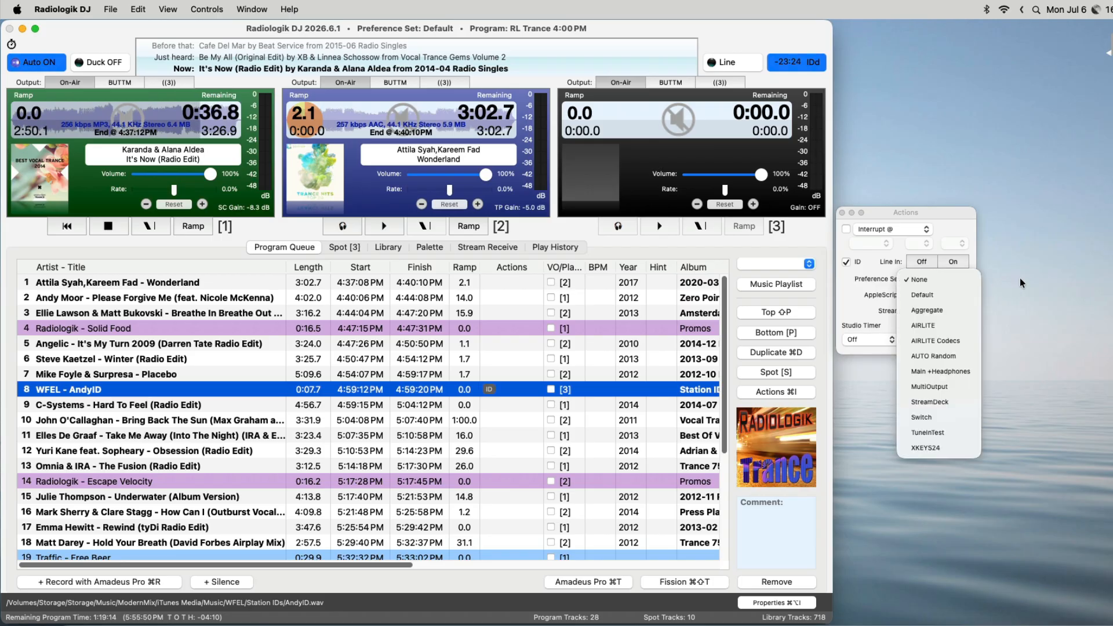
left_click(1026, 276)
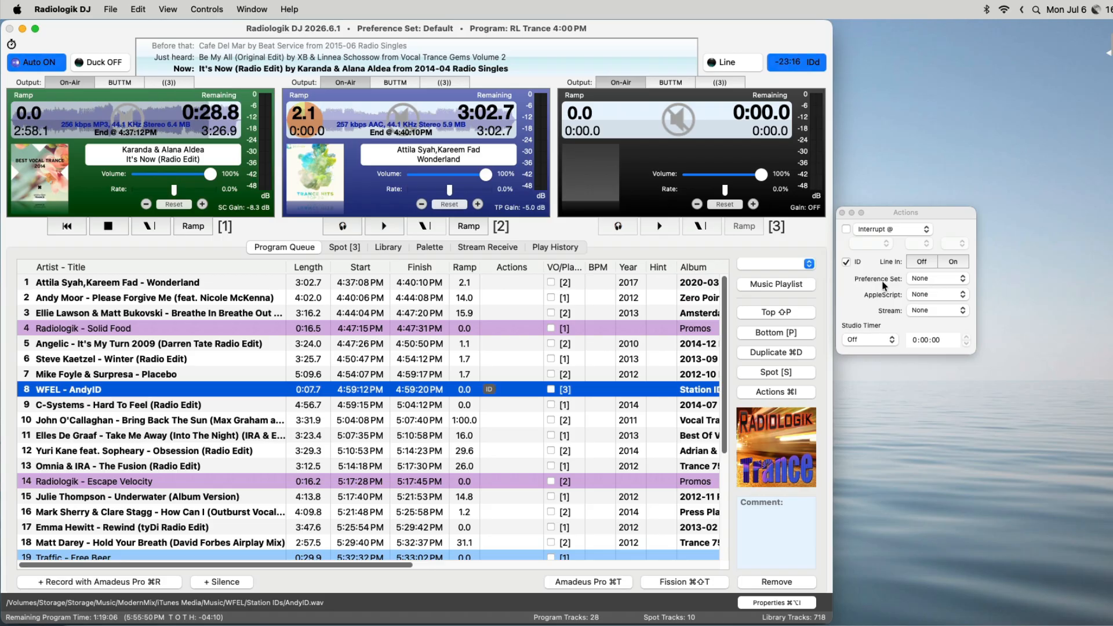
left_click(952, 296)
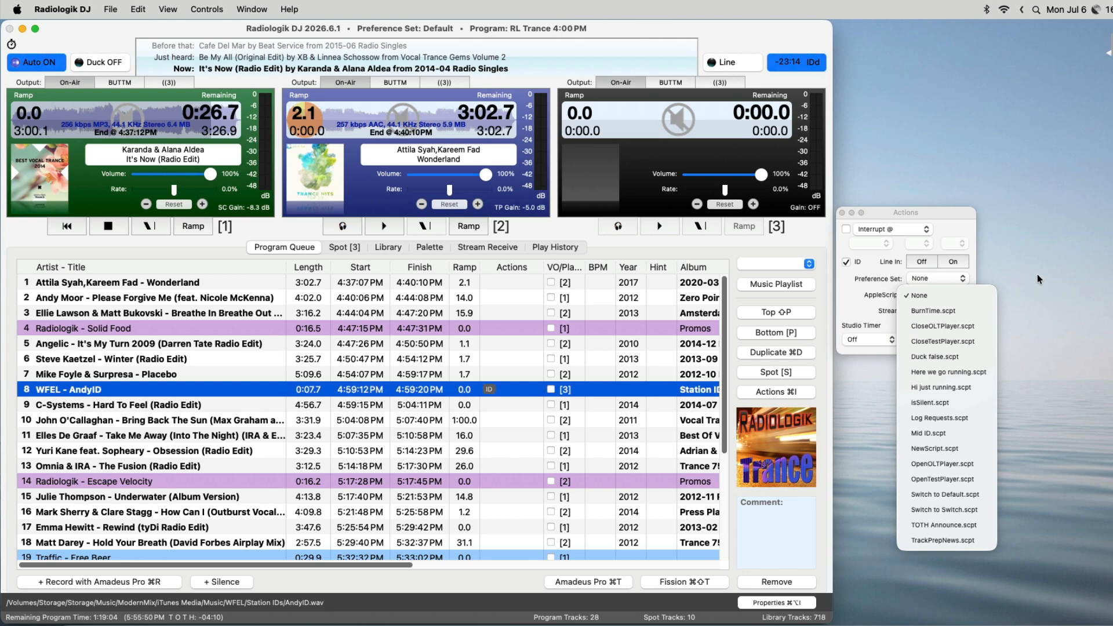
left_click(1019, 267)
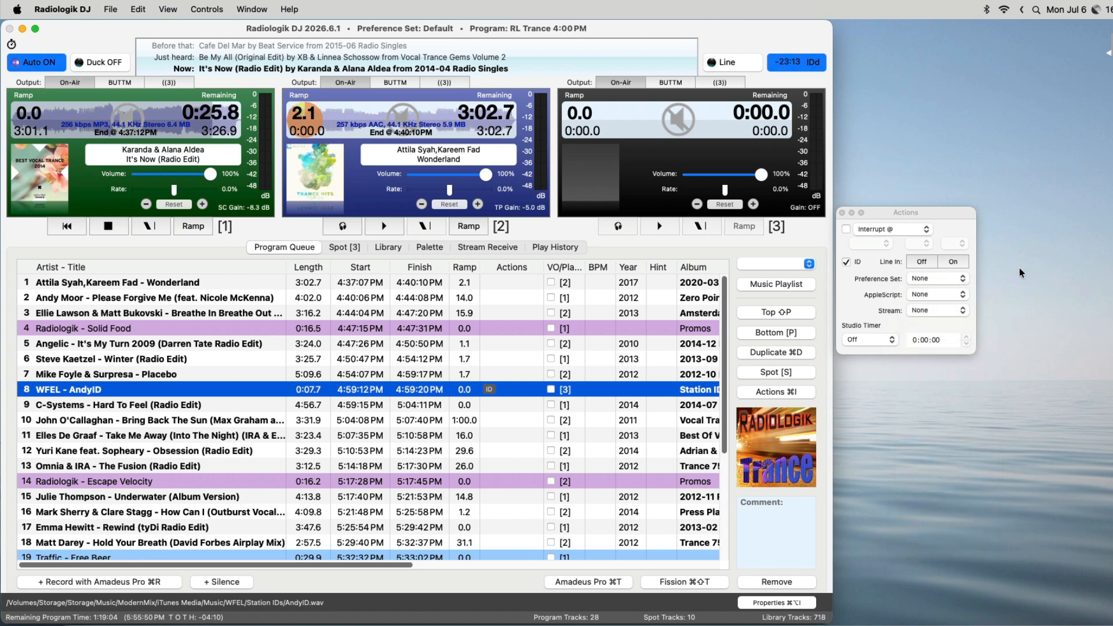
left_click(951, 310)
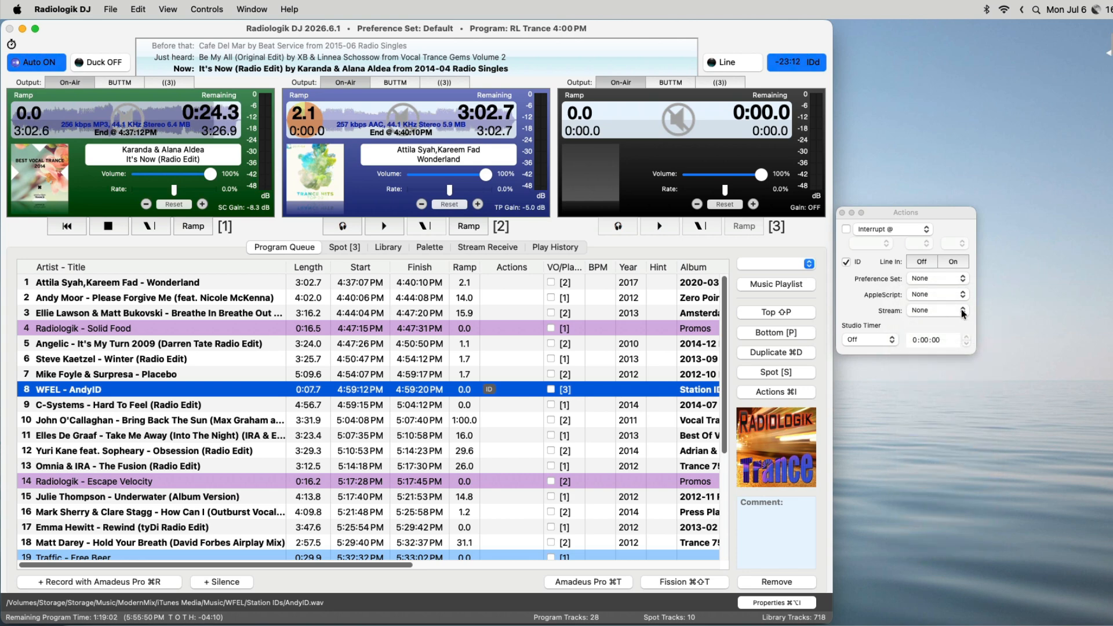
left_click(1026, 312)
Try the studio timer's Time and Length modes for WFEL - AndyID and return the timer to Off.
left_click(890, 340)
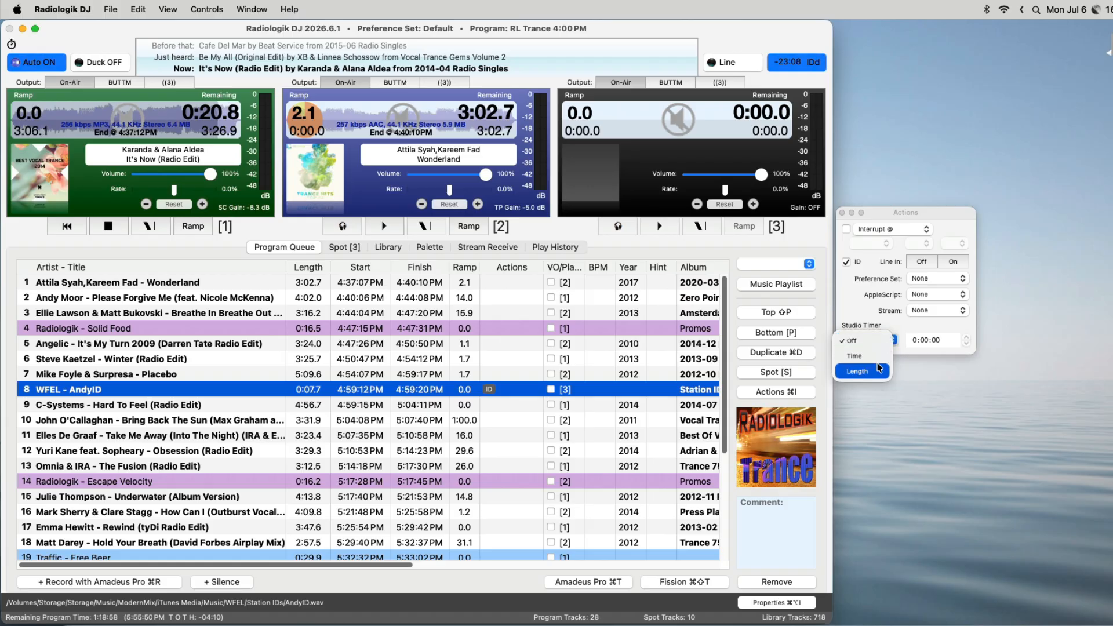
left_click(855, 356)
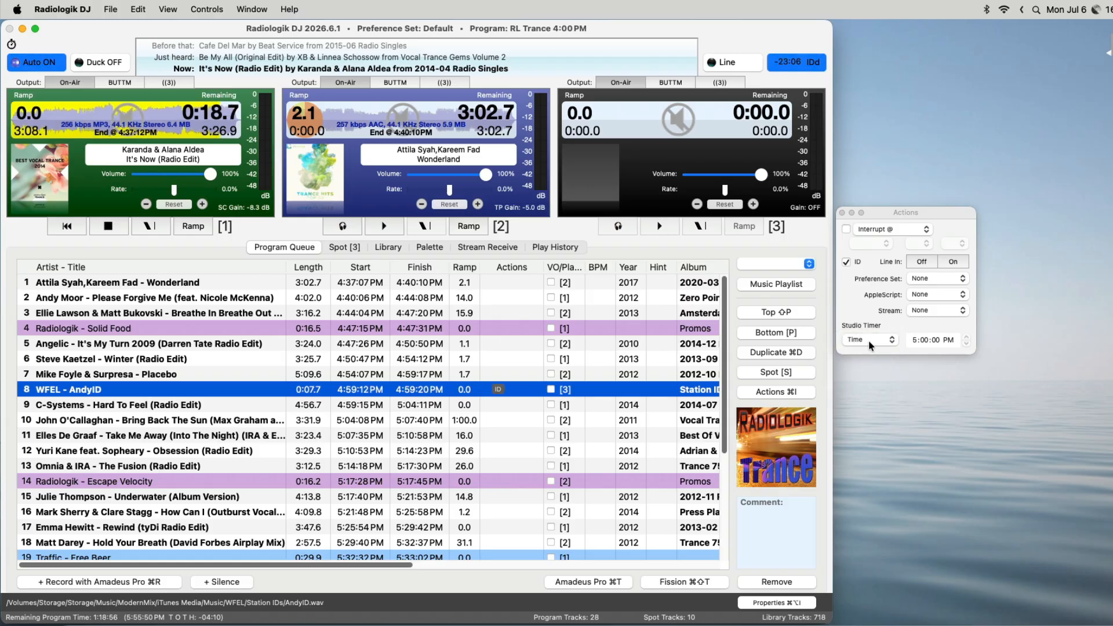
left_click(890, 341)
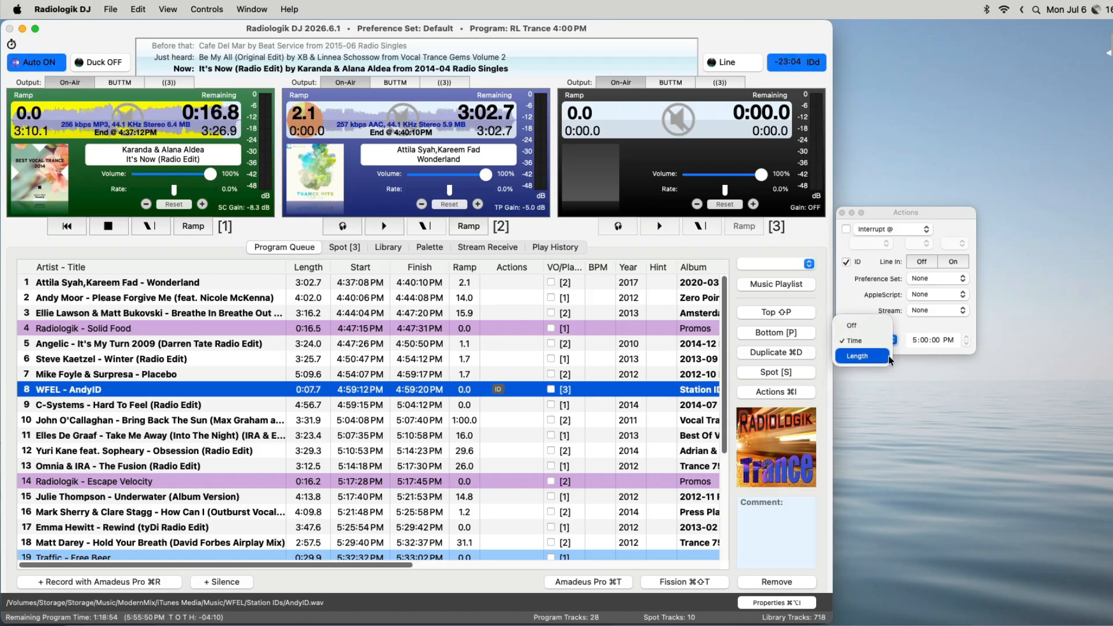
left_click(858, 355)
left_click(881, 340)
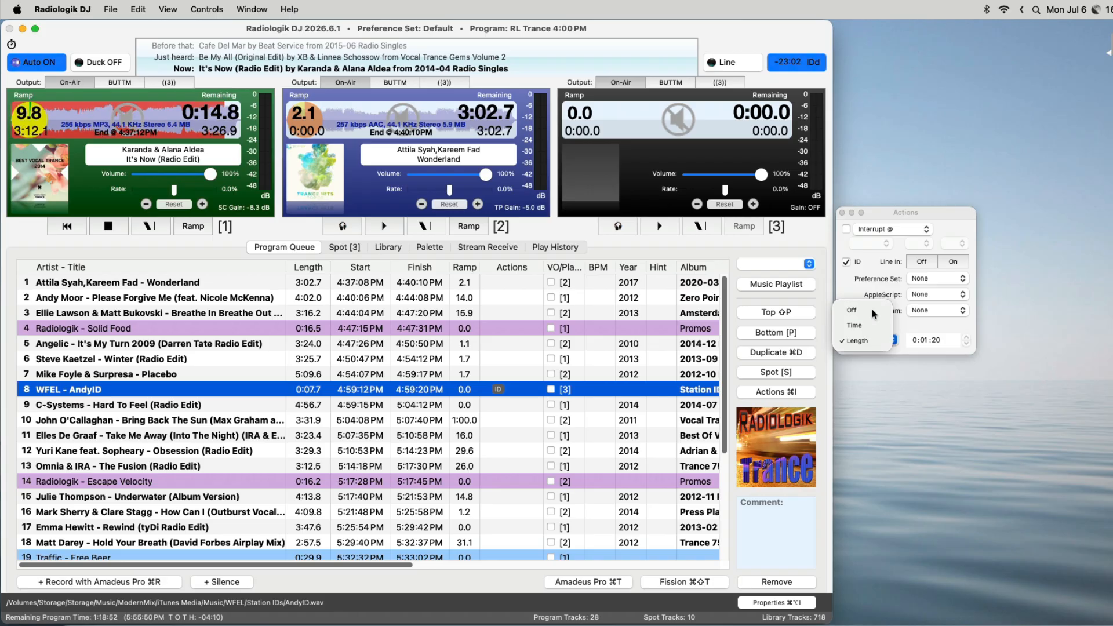
left_click(872, 308)
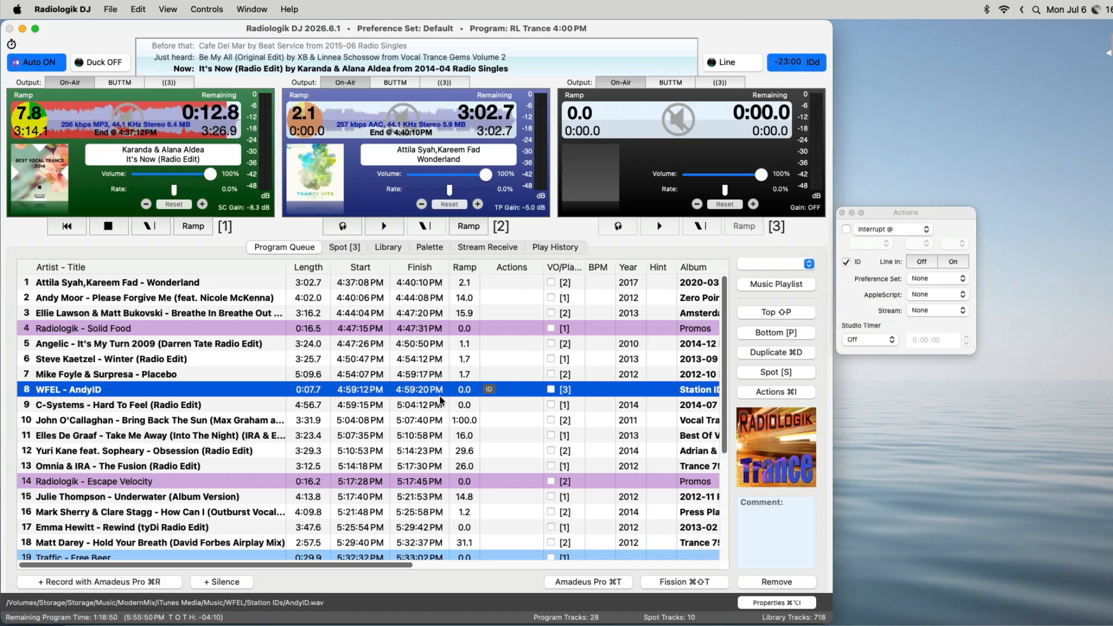
Move John O'Callaghan - Bring Back The Sun directly above WFEL - AndyID in the program queue.
left_click(510, 403)
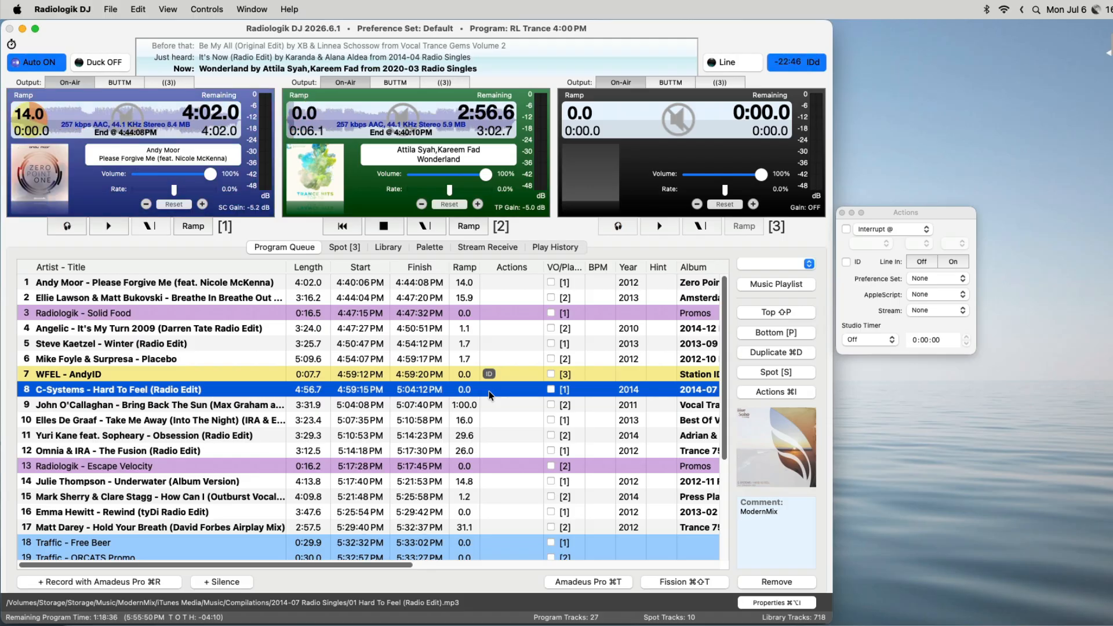
left_click(410, 407)
left_click_drag(410, 407, 410, 369)
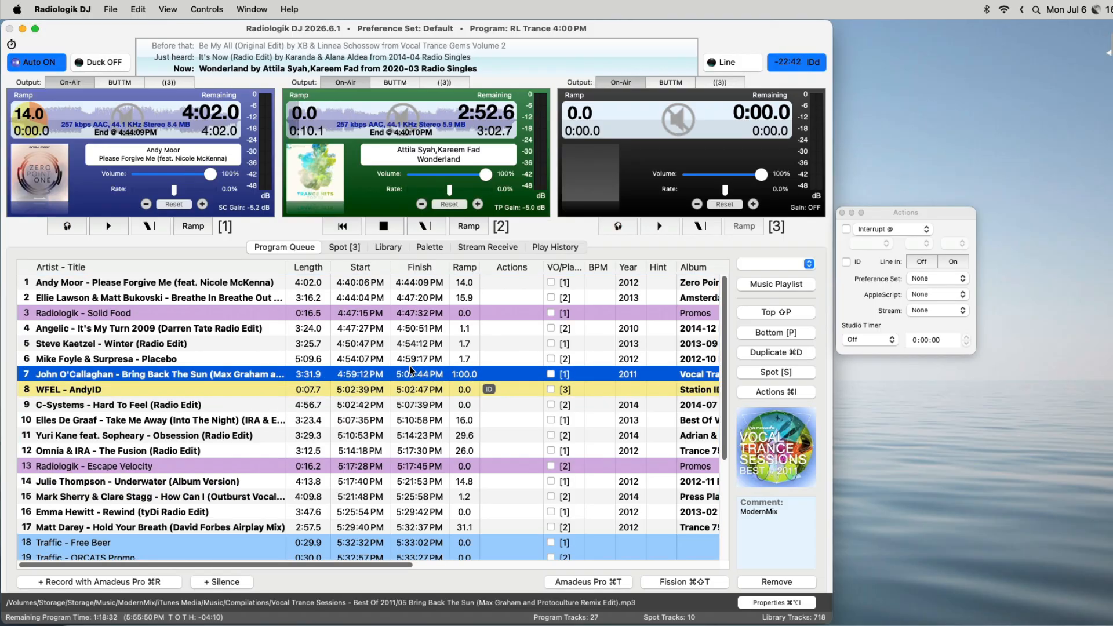
Remove every queue entry after WFEL - AndyID, from C-Systems - Hard To Feel through W&W - Thunder.
left_click(457, 420)
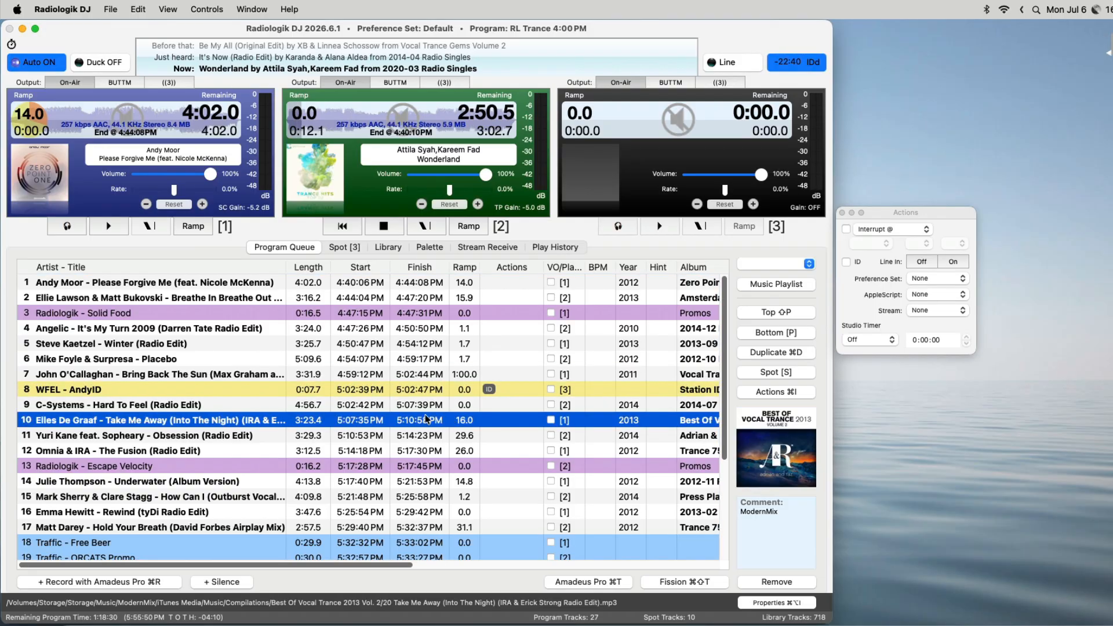
left_click(414, 390)
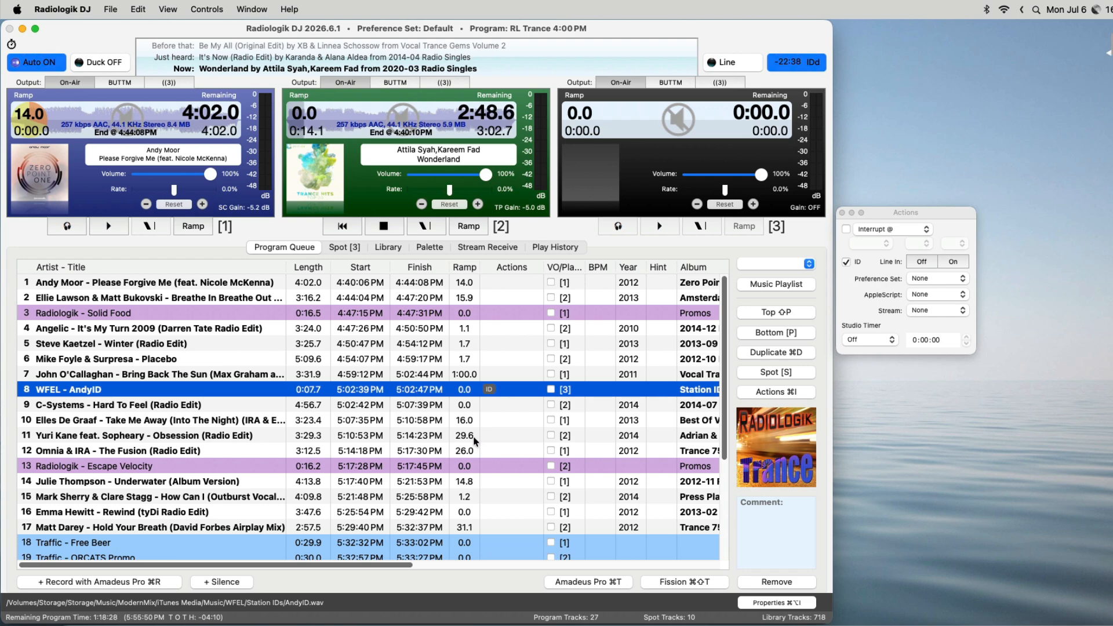
left_click(410, 406)
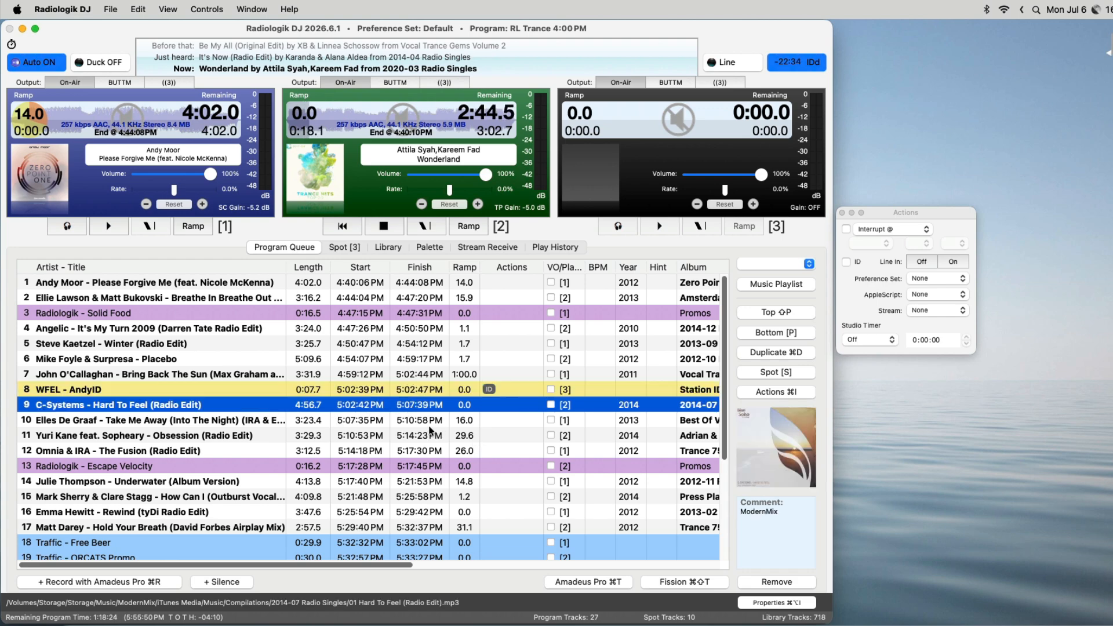
scroll(431, 430, "down", 5)
scroll(430, 431, "up", 5)
scroll(428, 425, "down", 5)
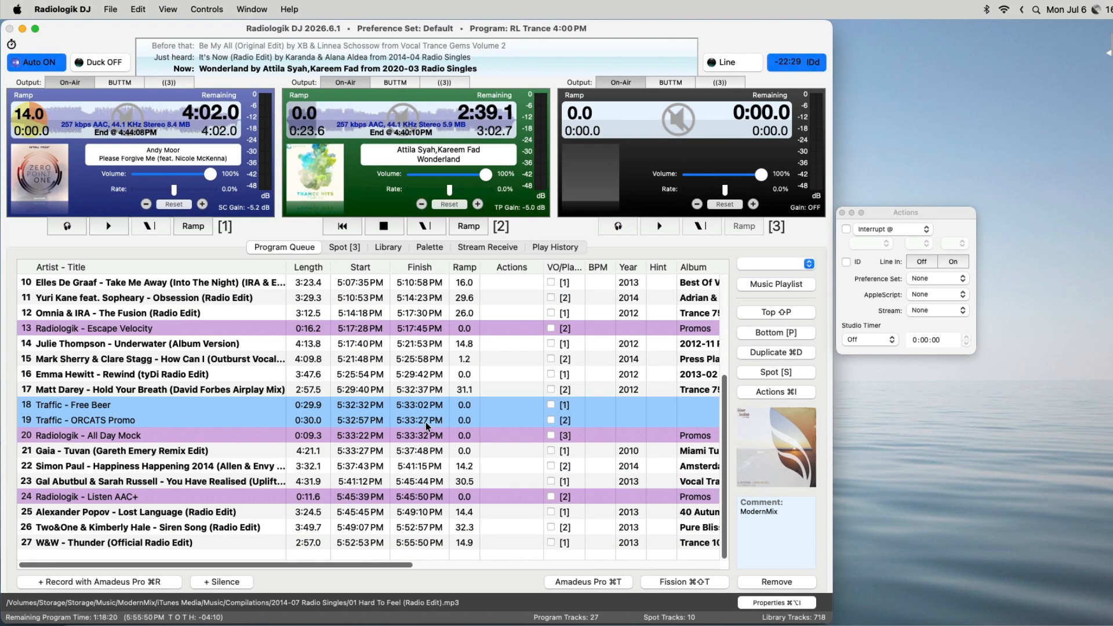
left_click(414, 543, "shift")
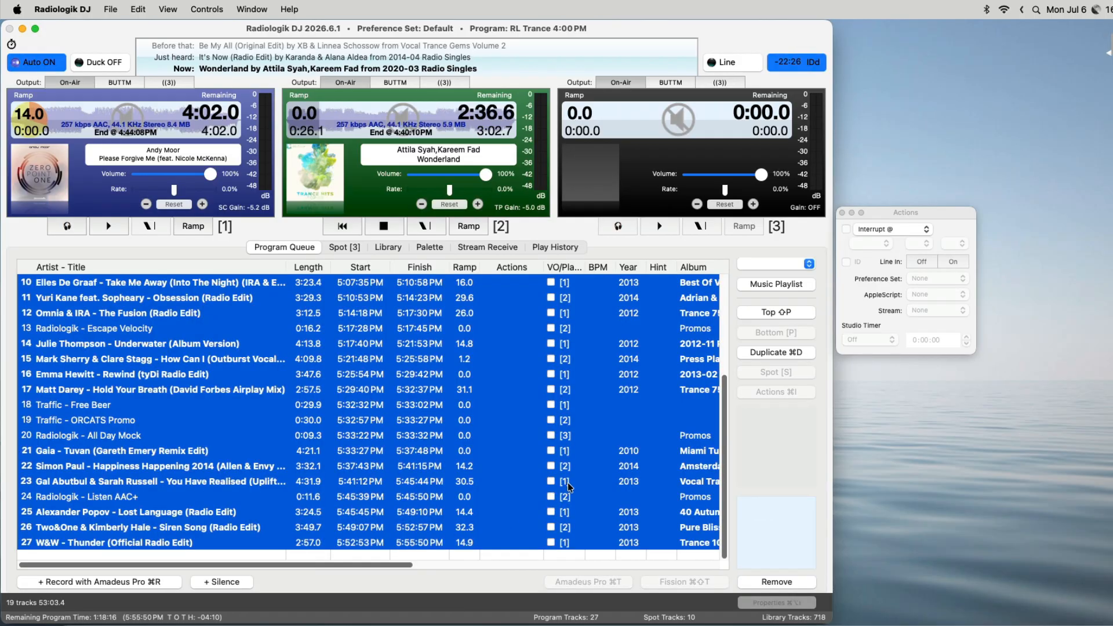
scroll(569, 485, "up", 5)
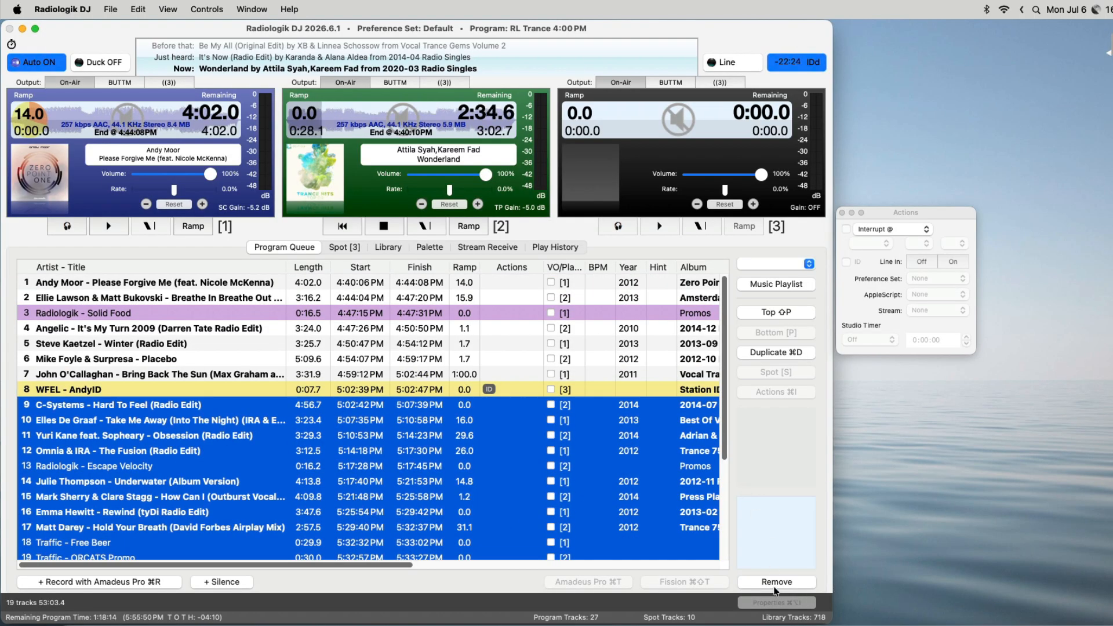
left_click(777, 582)
left_click(512, 350)
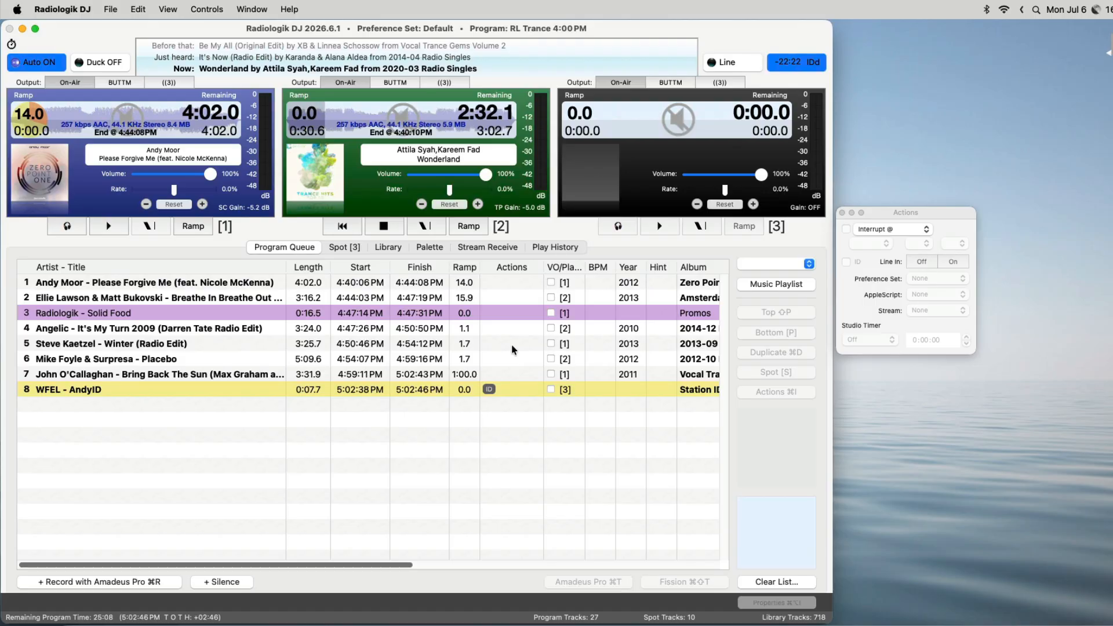
Apply an Interrupt @ action at 5 PM, 00 minutes, 00 seconds to WFEL - AndyID.
left_click(422, 391)
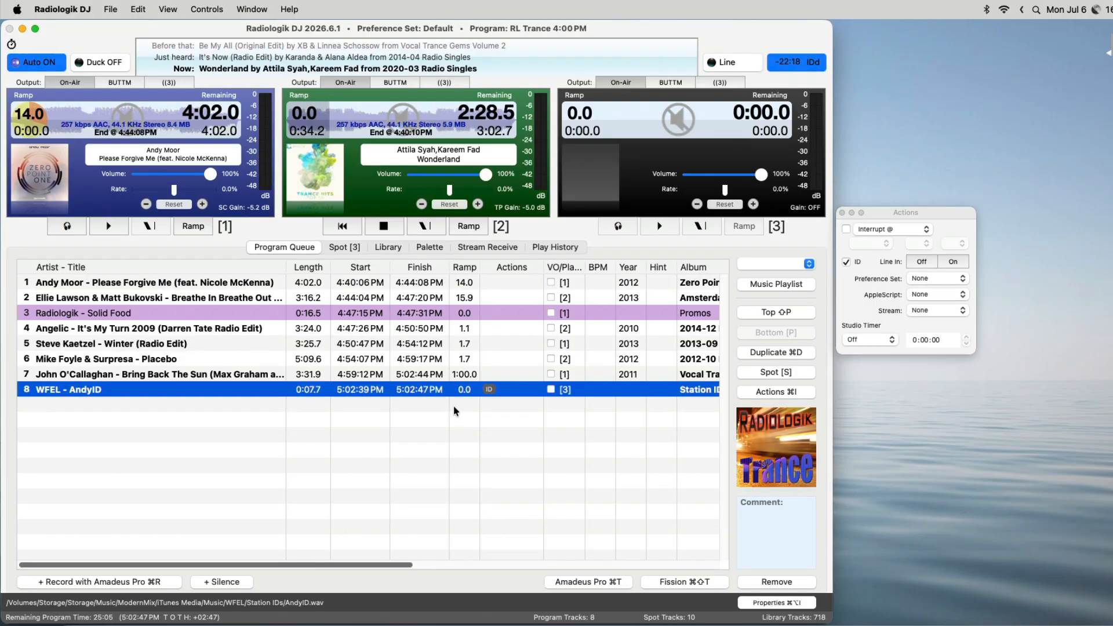
left_click(847, 230)
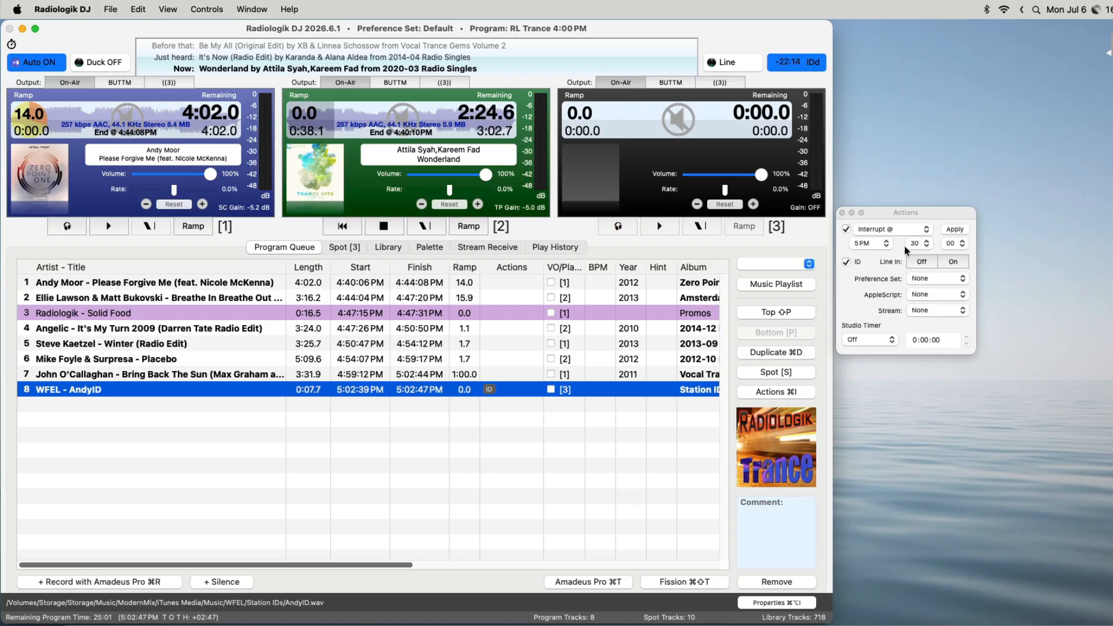
left_click(919, 244)
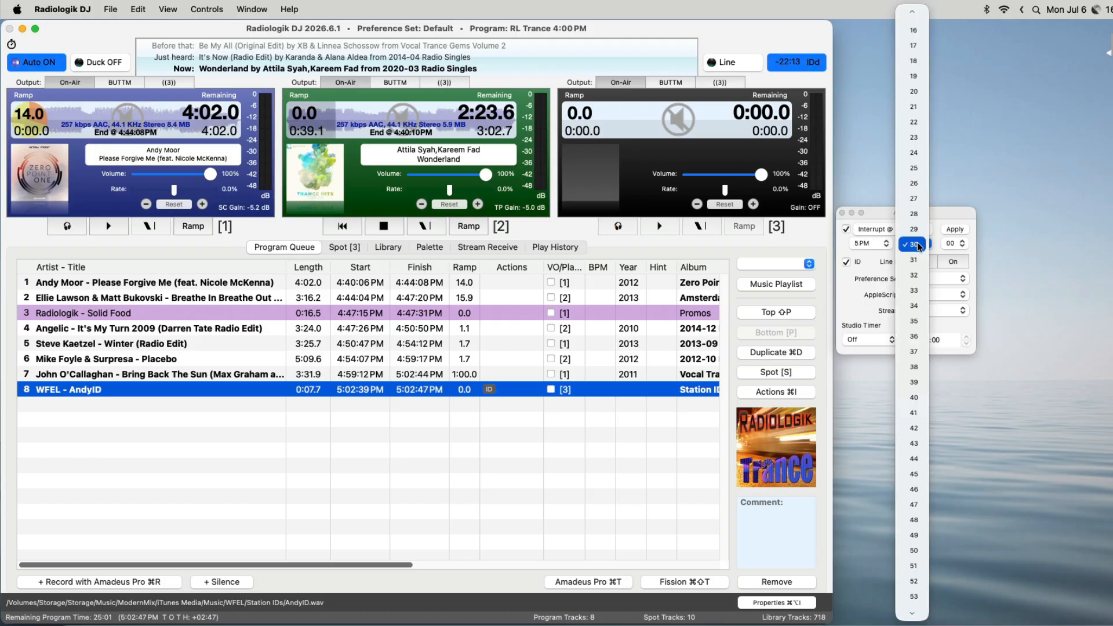
left_click(914, 15)
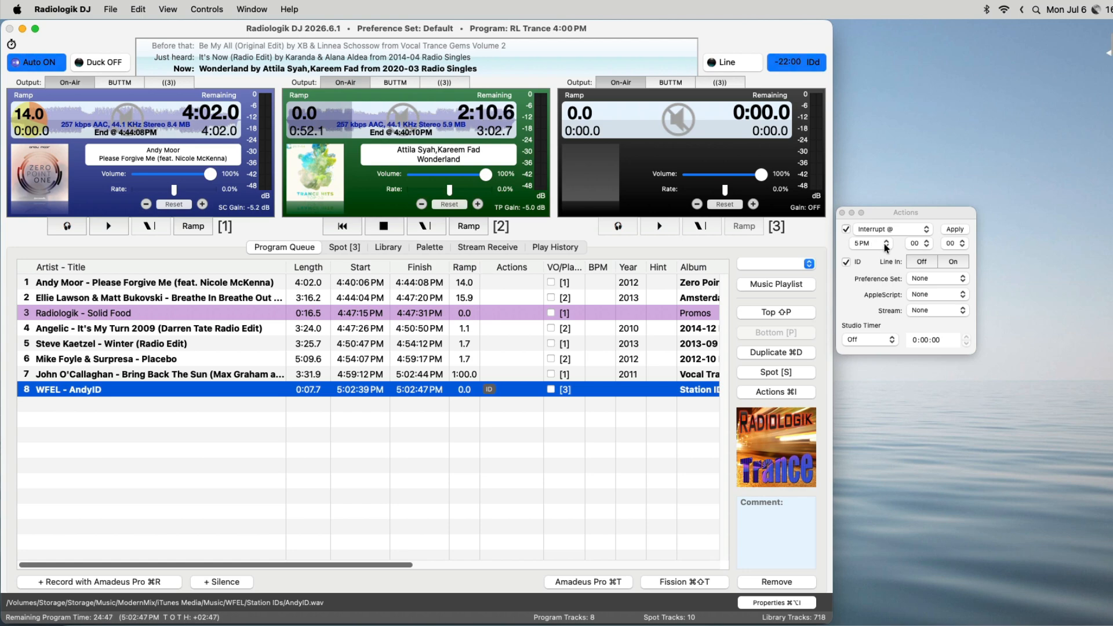
left_click(952, 230)
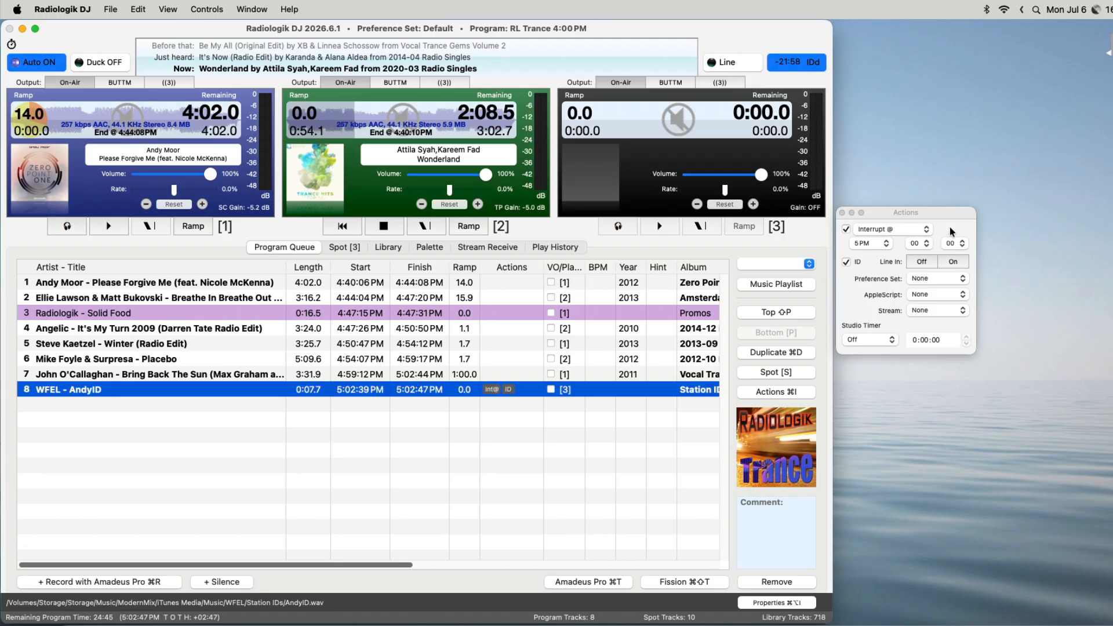
left_click(444, 433)
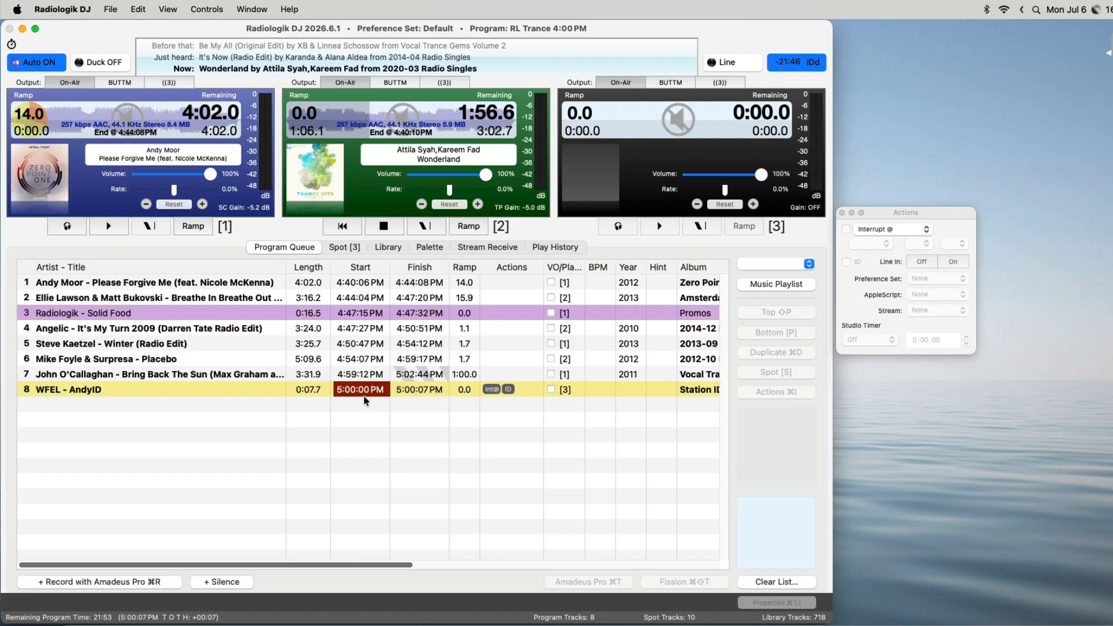
Check the finish time of the John O'Callaghan track and the interrupt settings of WFEL - AndyID.
left_click(419, 378)
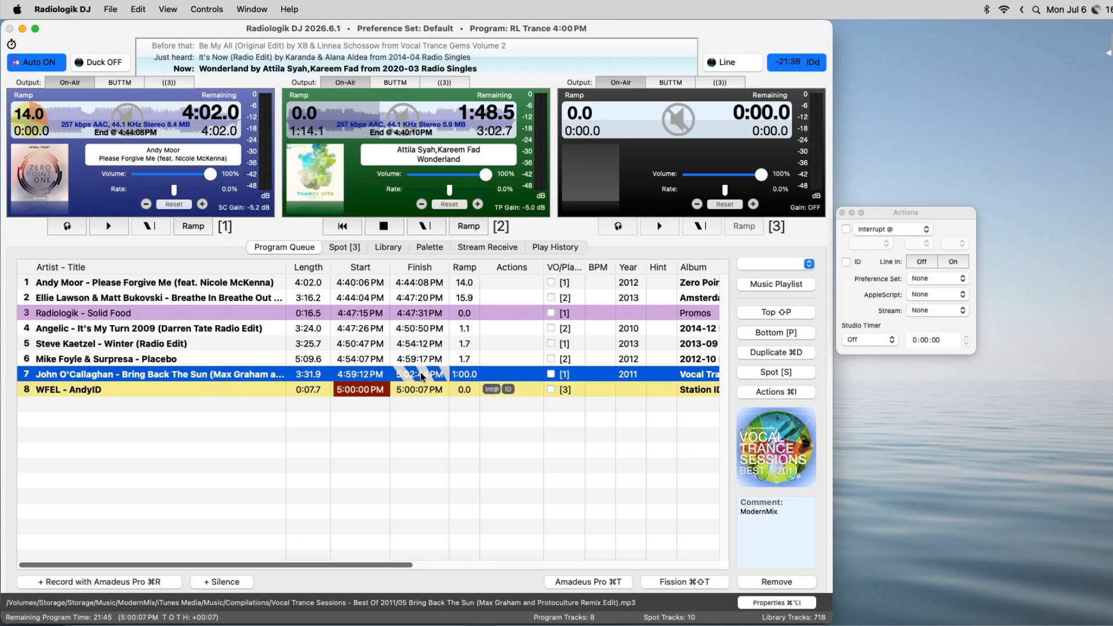
left_click(424, 412)
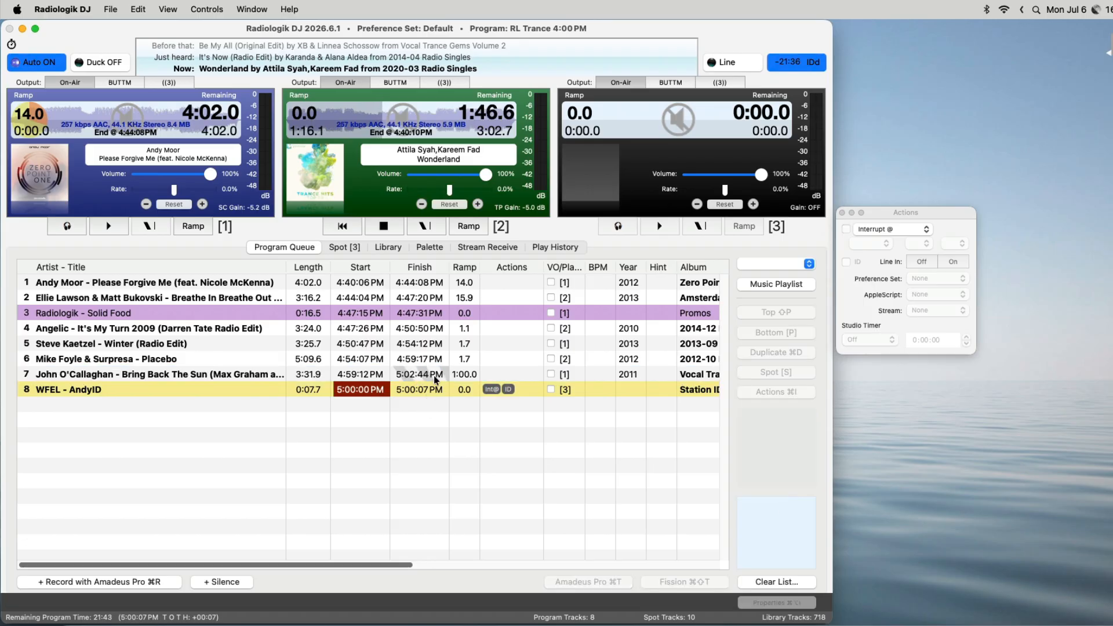
left_click(400, 390)
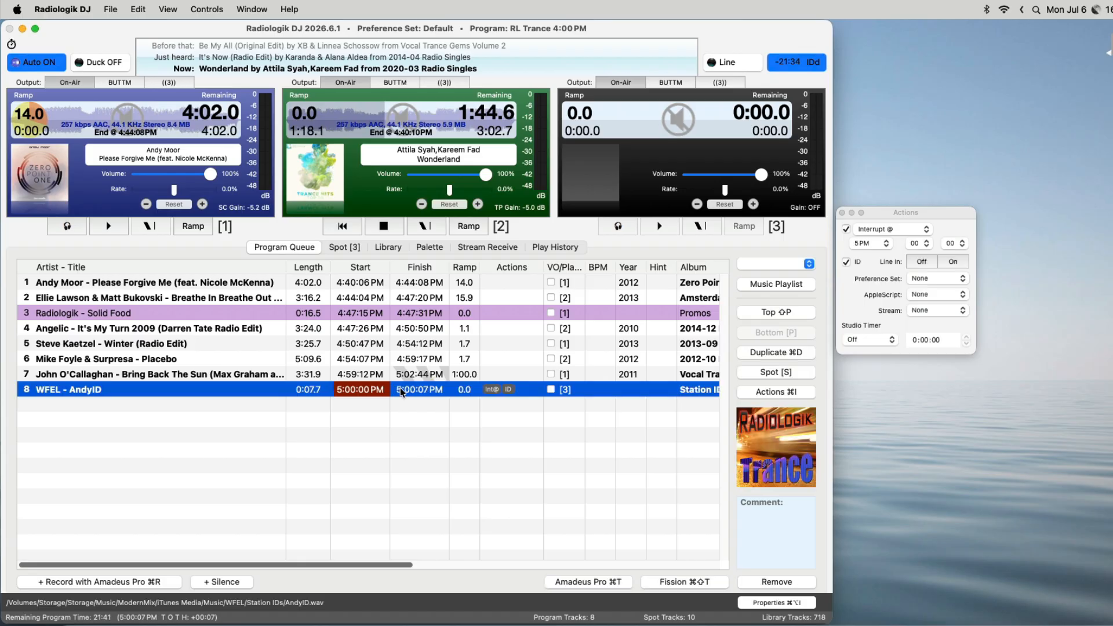
Add a silence break at the end of the program queue, after WFEL - AndyID.
left_click(506, 406)
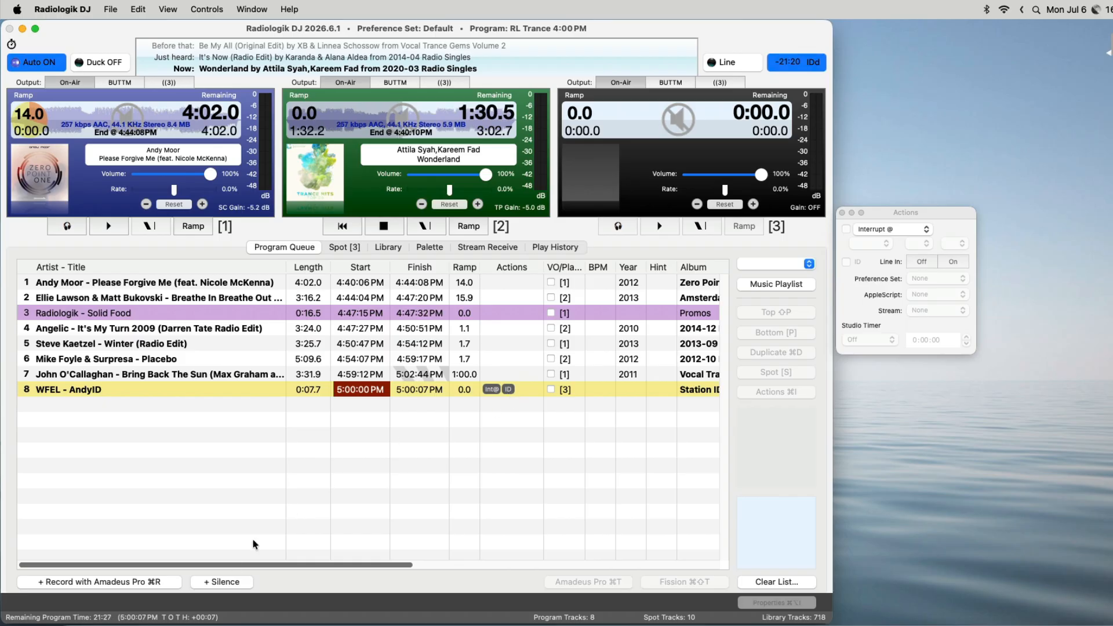
left_click(236, 587)
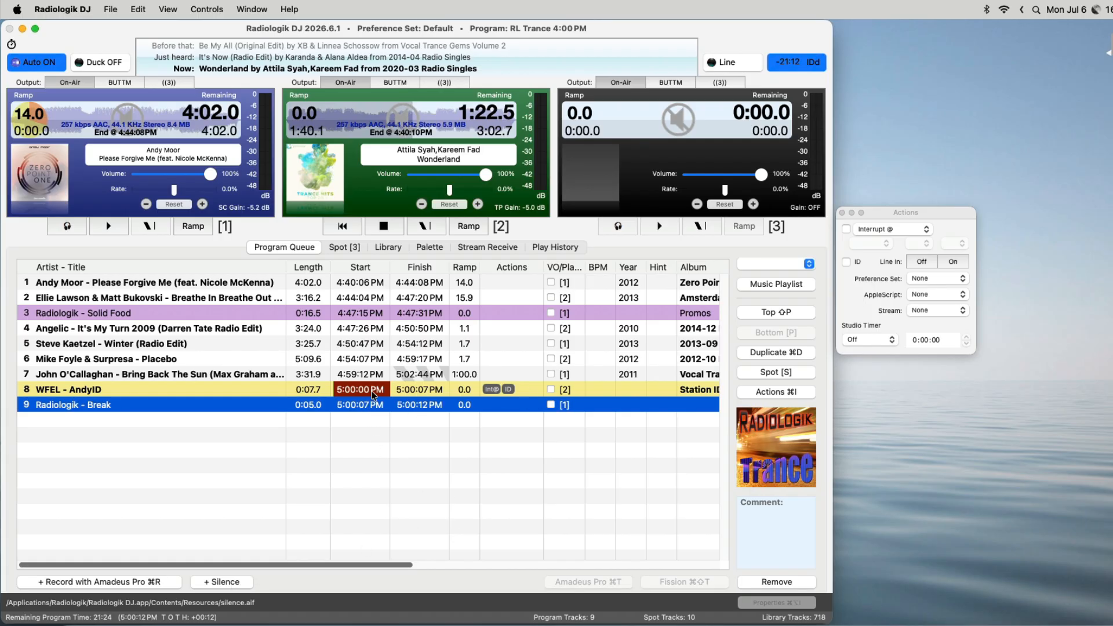
Set the stream action of the Radiologik - Break entry after WFEL - AndyID to Antioch OTR.
left_click(949, 312)
left_click(949, 343)
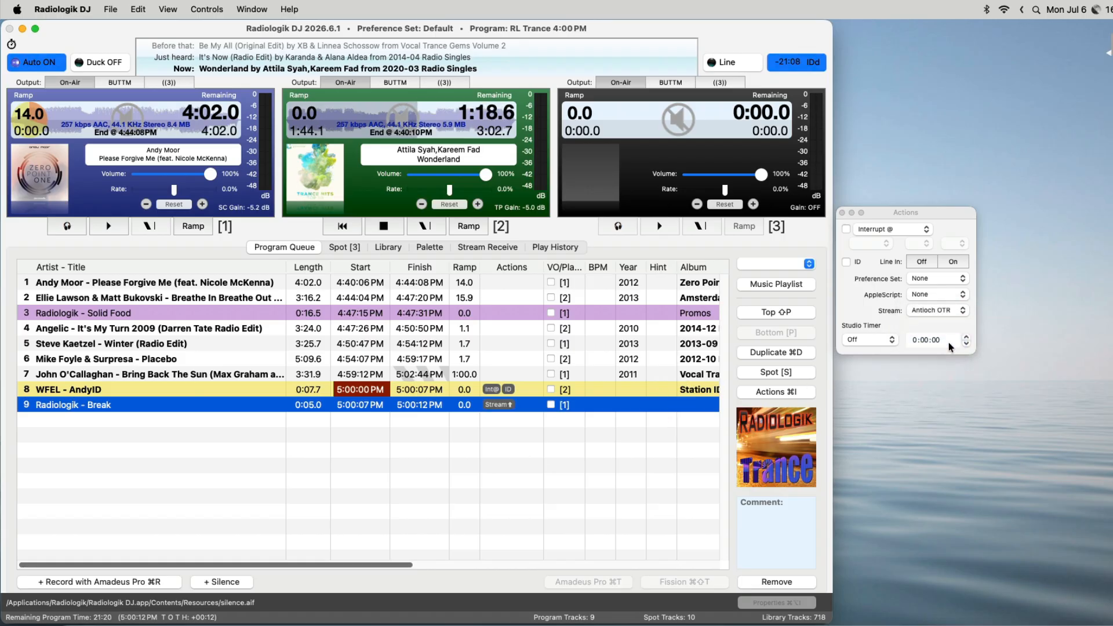
left_click(462, 459)
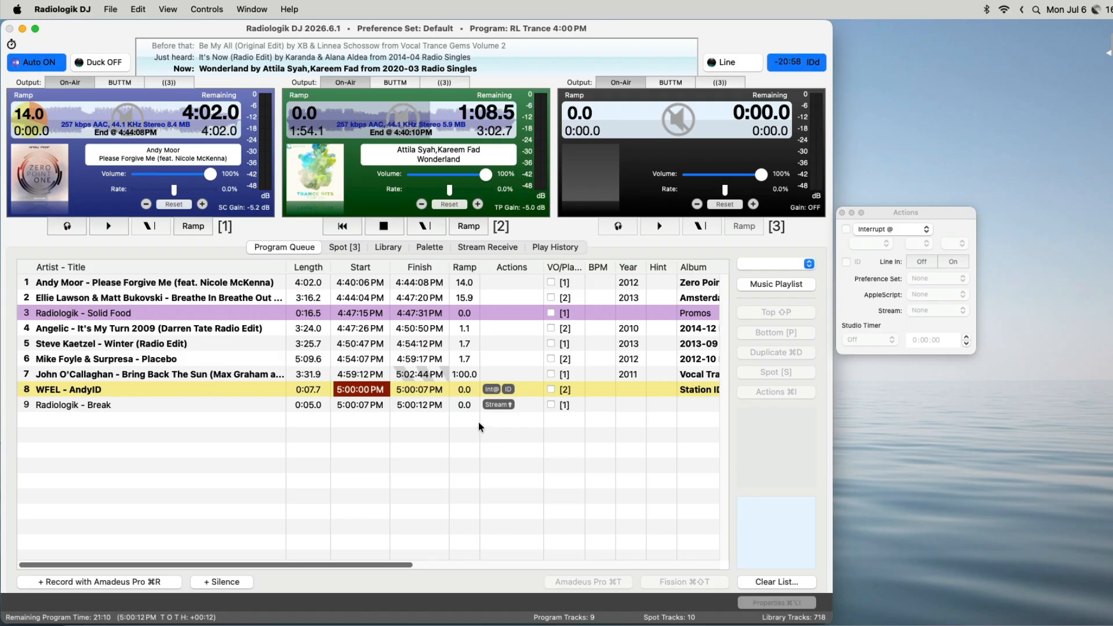
Add another silence break at the queue's end with an Interrupt @ action at 6 PM, 00 minutes, 00 seconds and its stream set to - Stop -.
left_click(239, 582)
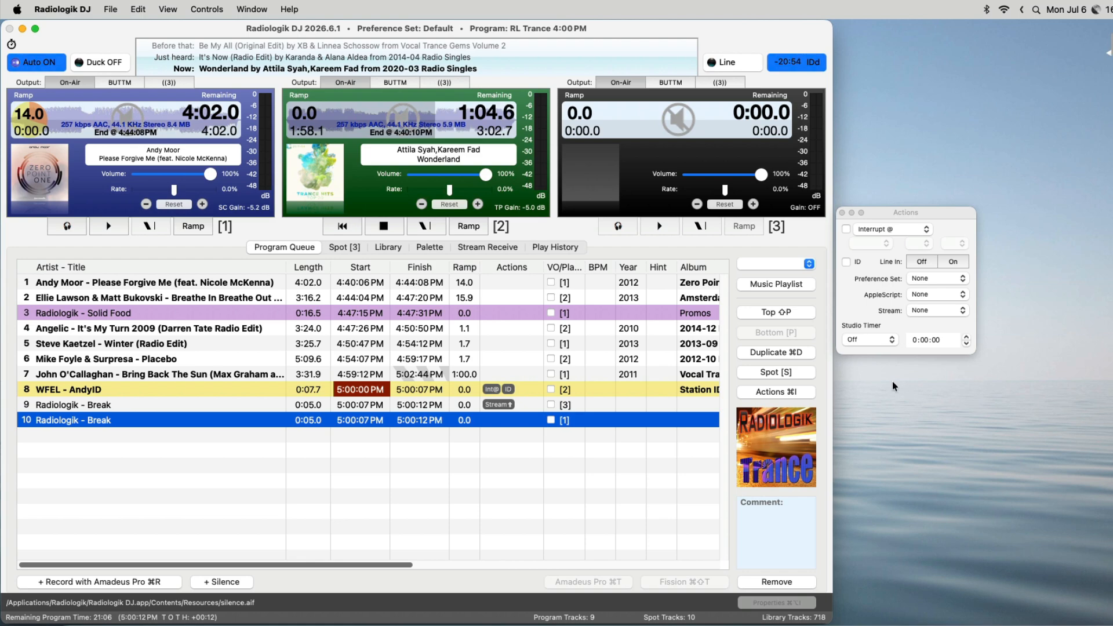
left_click(846, 229)
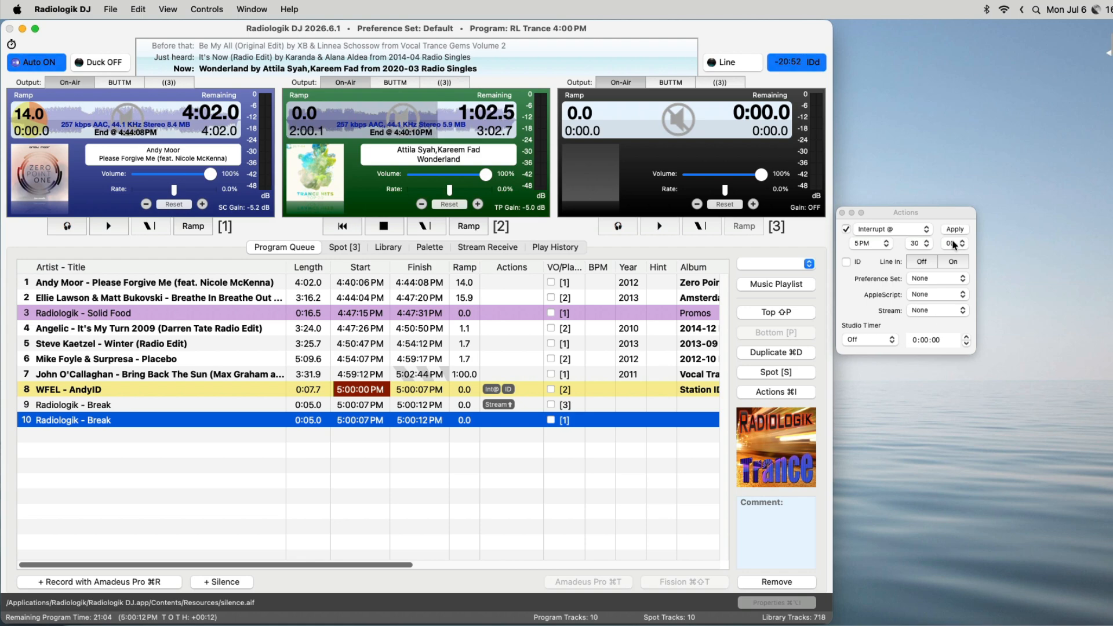
left_click(891, 249)
left_click(876, 260)
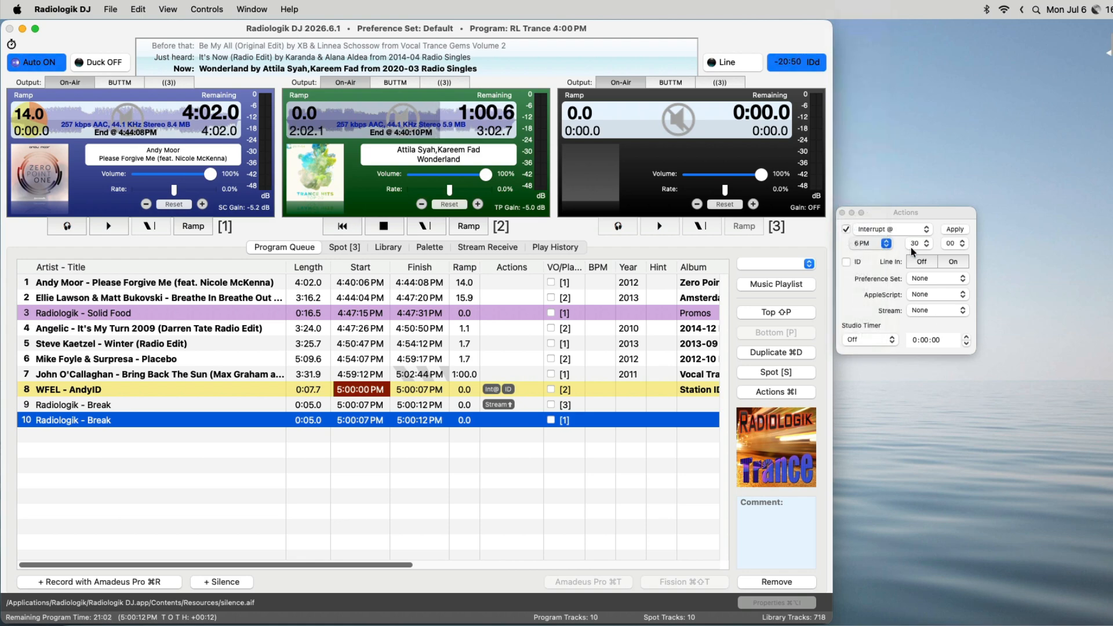
left_click(921, 244)
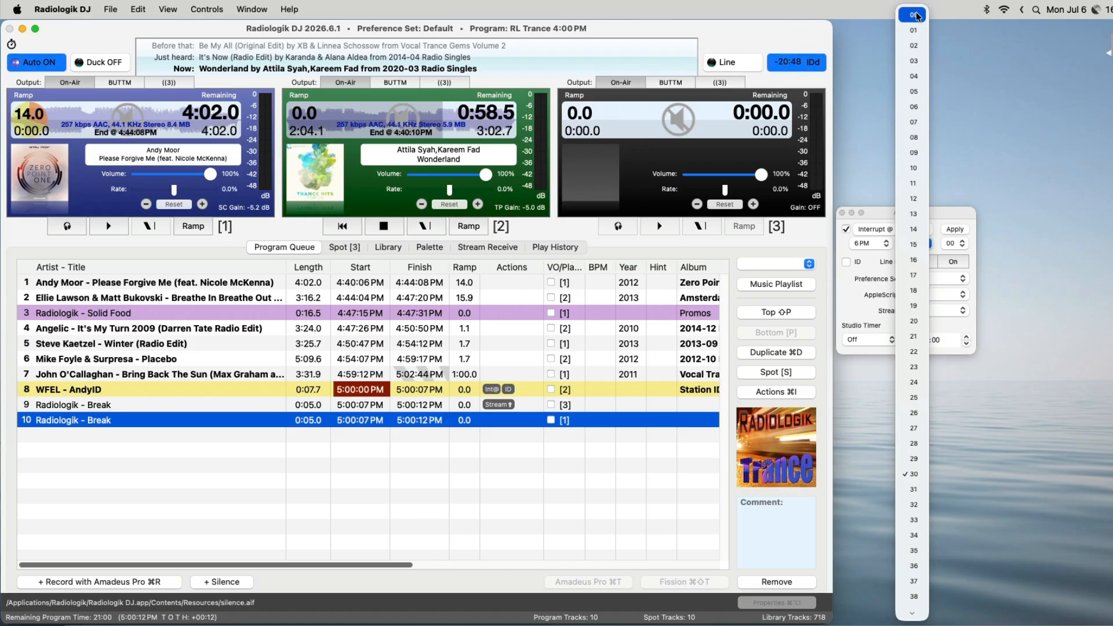
left_click(918, 17)
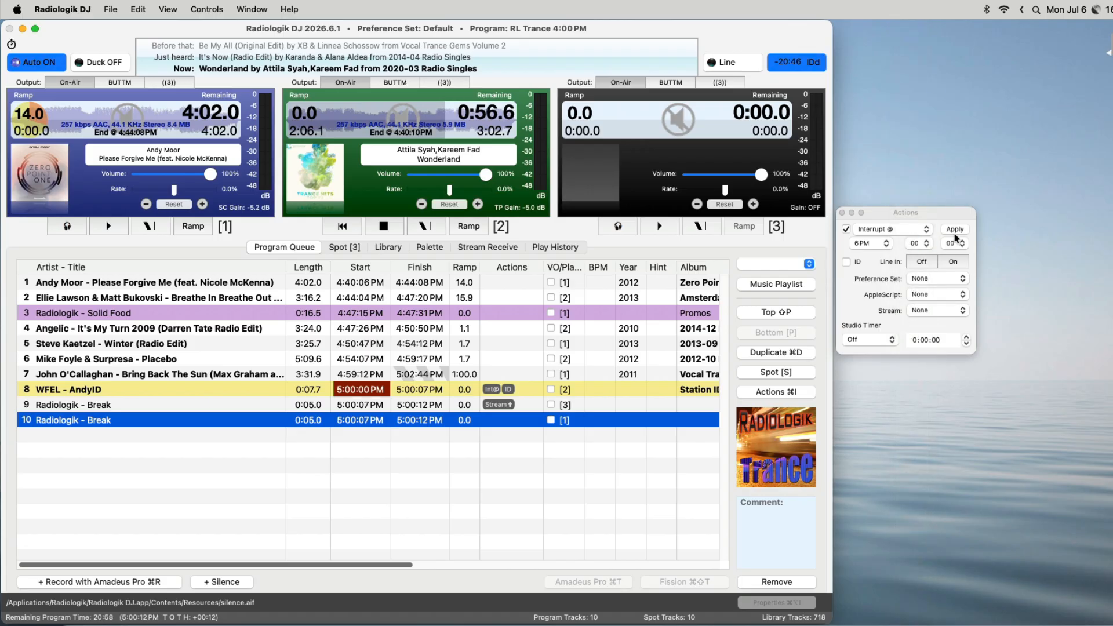
left_click(934, 311)
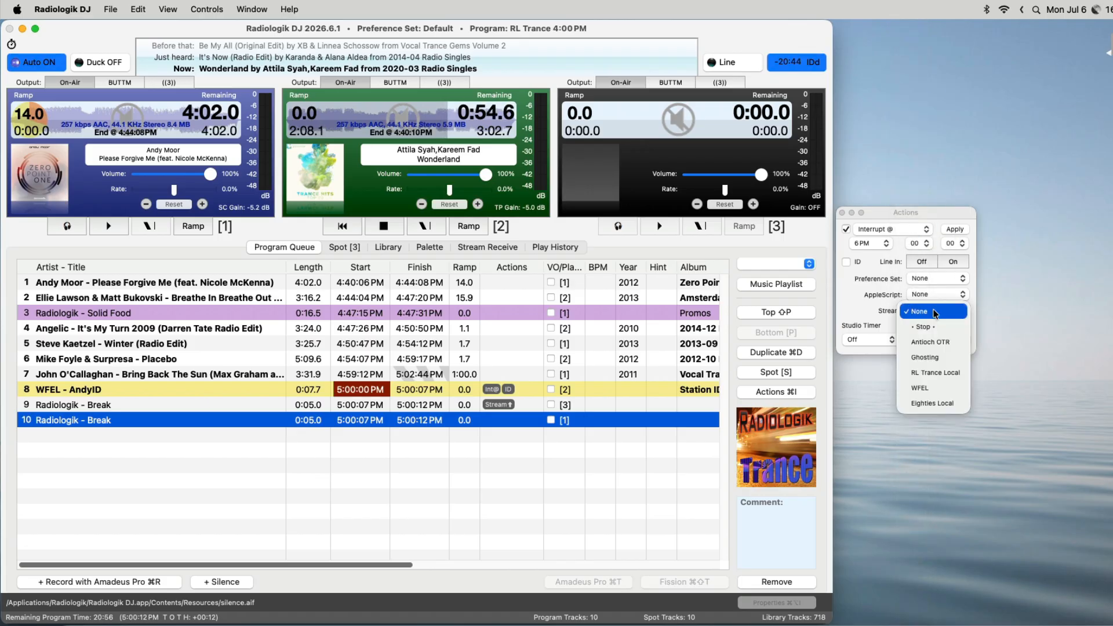
left_click(943, 328)
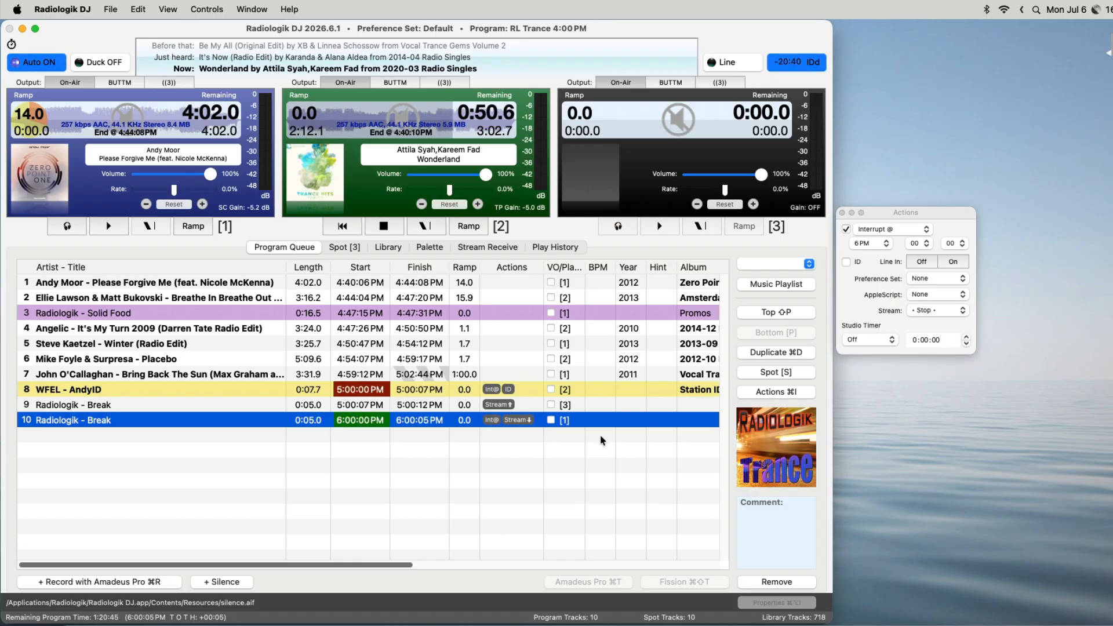
left_click(502, 505)
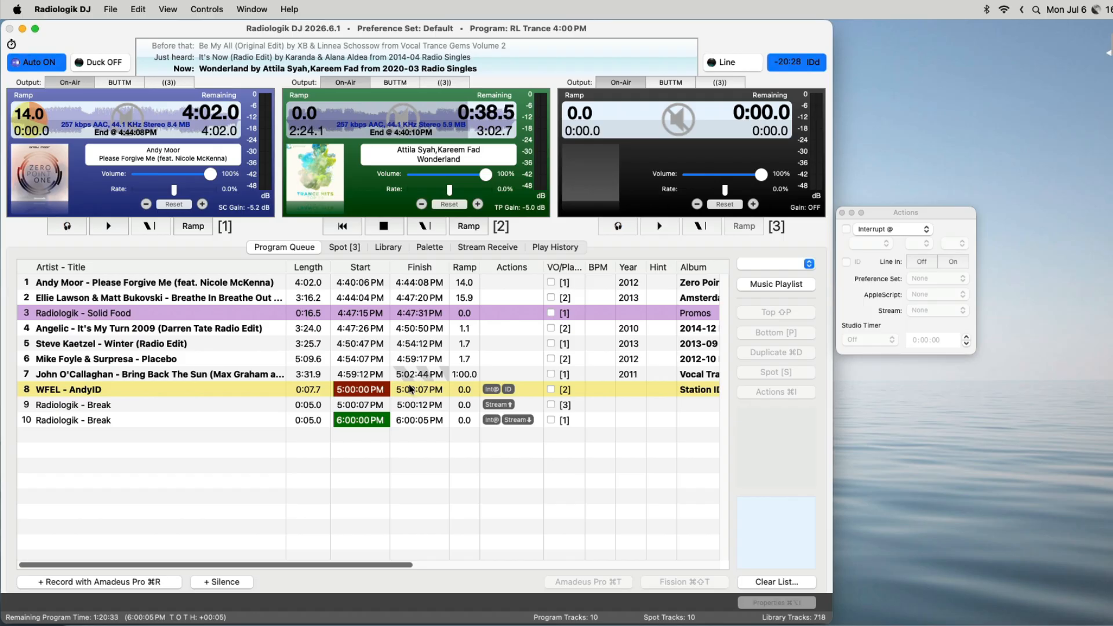
Review the actions of WFEL - AndyID and both breaks, including the Antioch OTR stream receive profile.
left_click(432, 393)
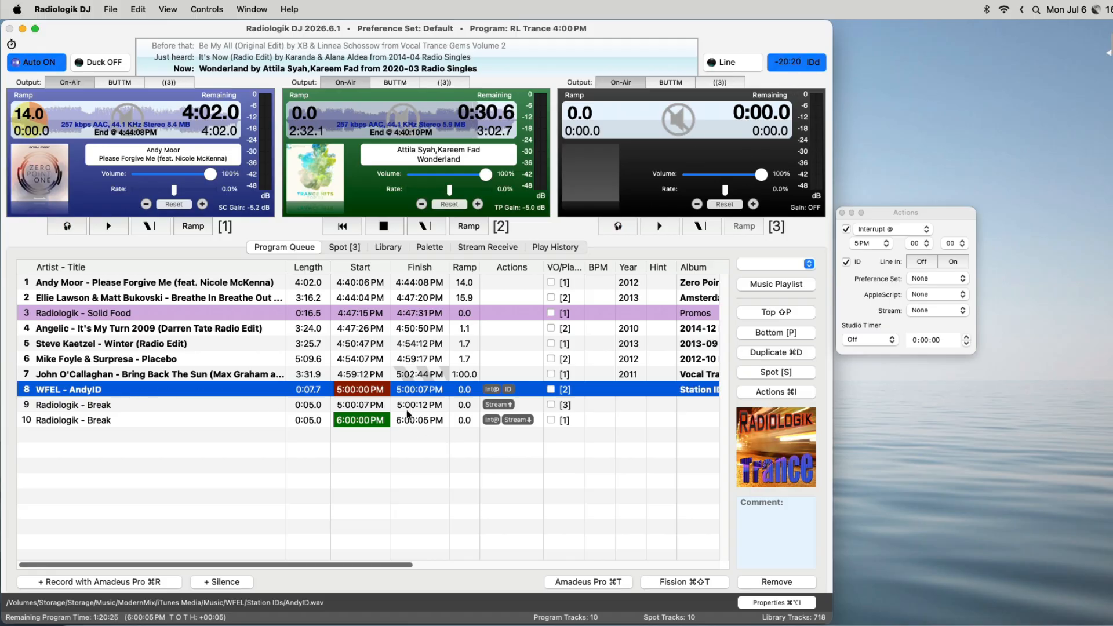
left_click(427, 406)
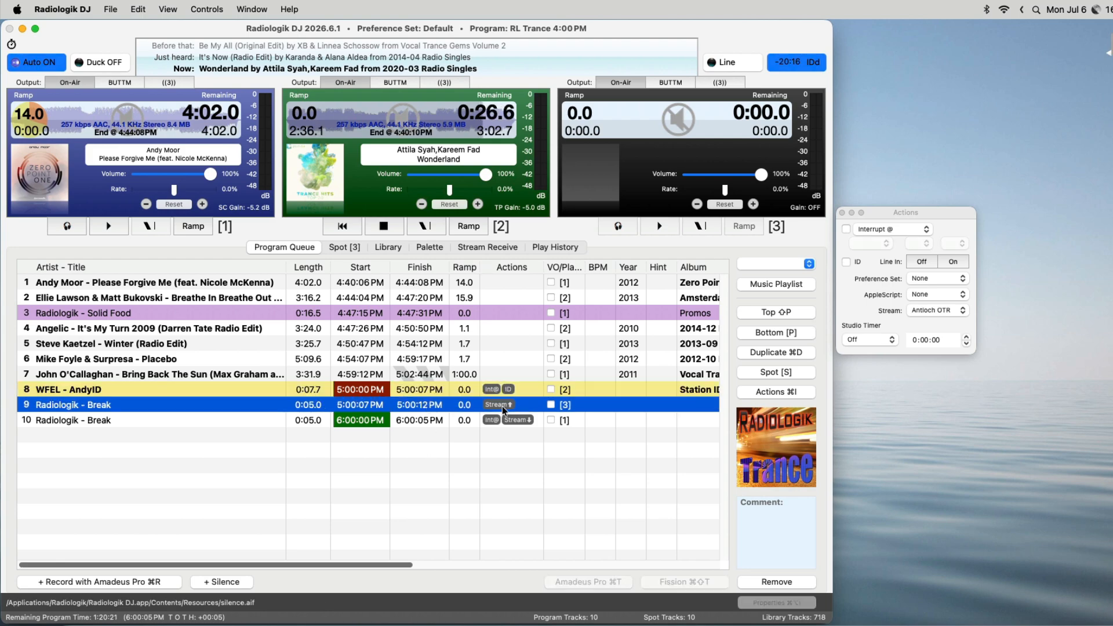
left_click(496, 248)
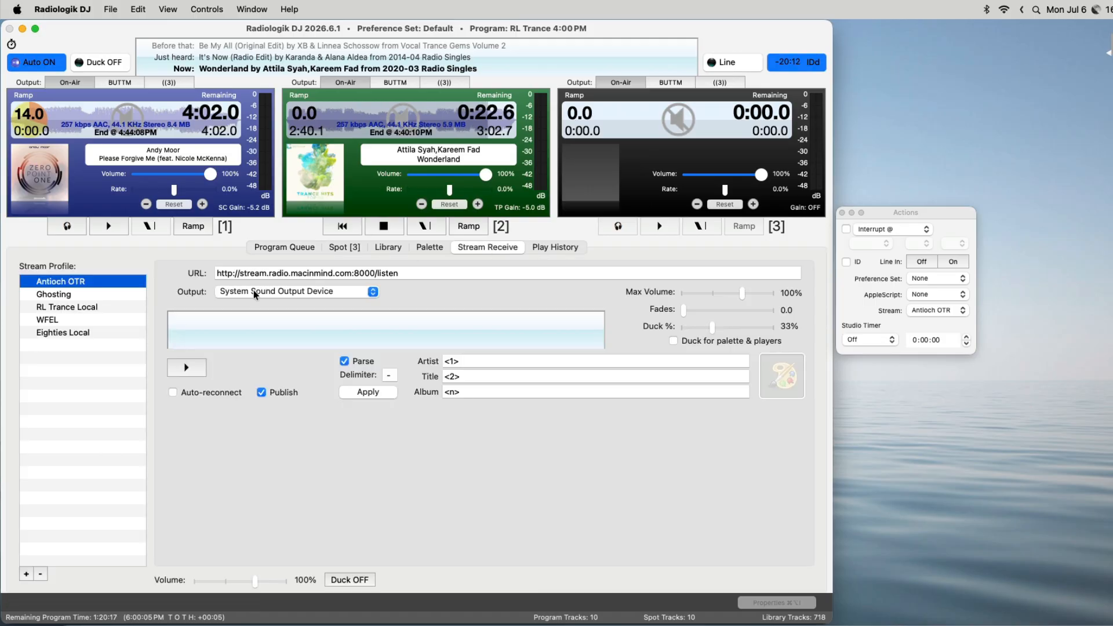
left_click(284, 248)
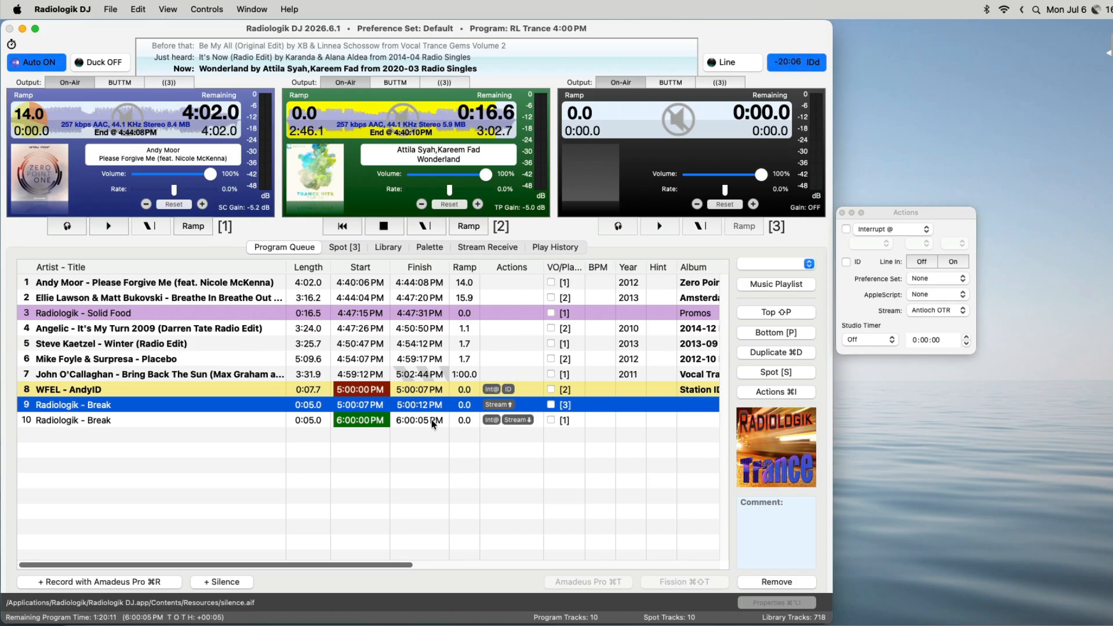
left_click(433, 422)
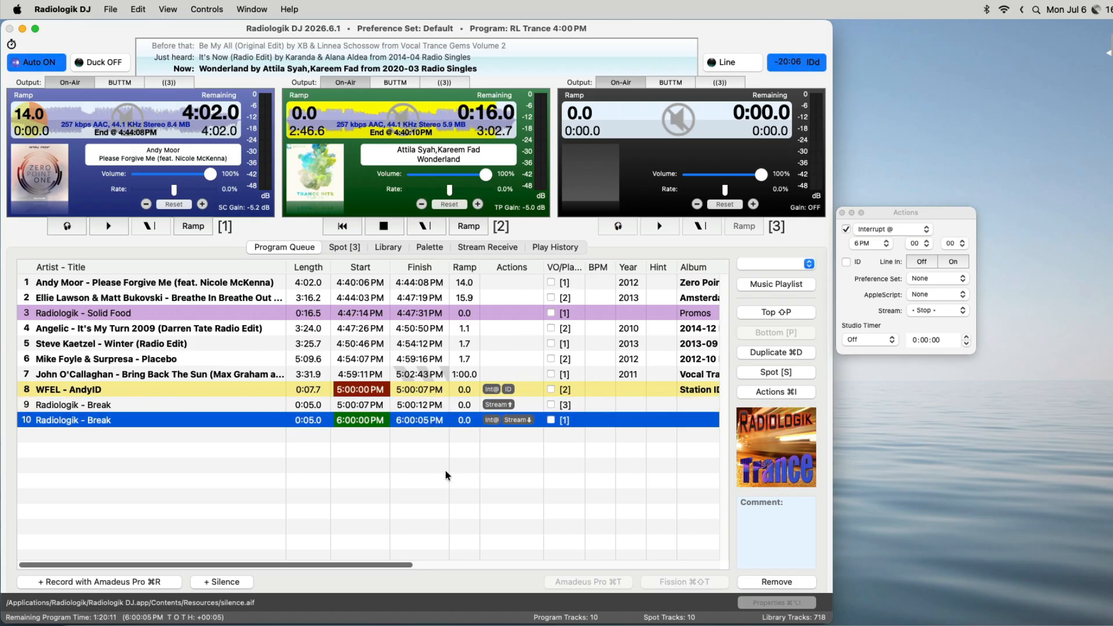
left_click(423, 443)
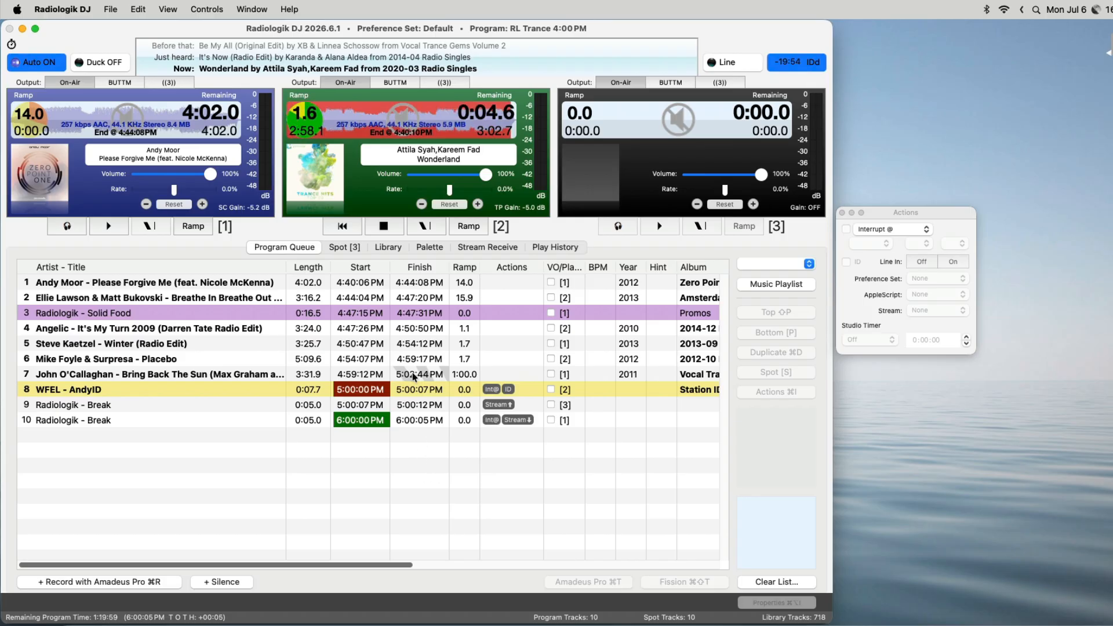
Remove WFEL - AndyID and the two Radiologik - Break entries from the program queue.
left_click_drag(416, 378, 419, 405)
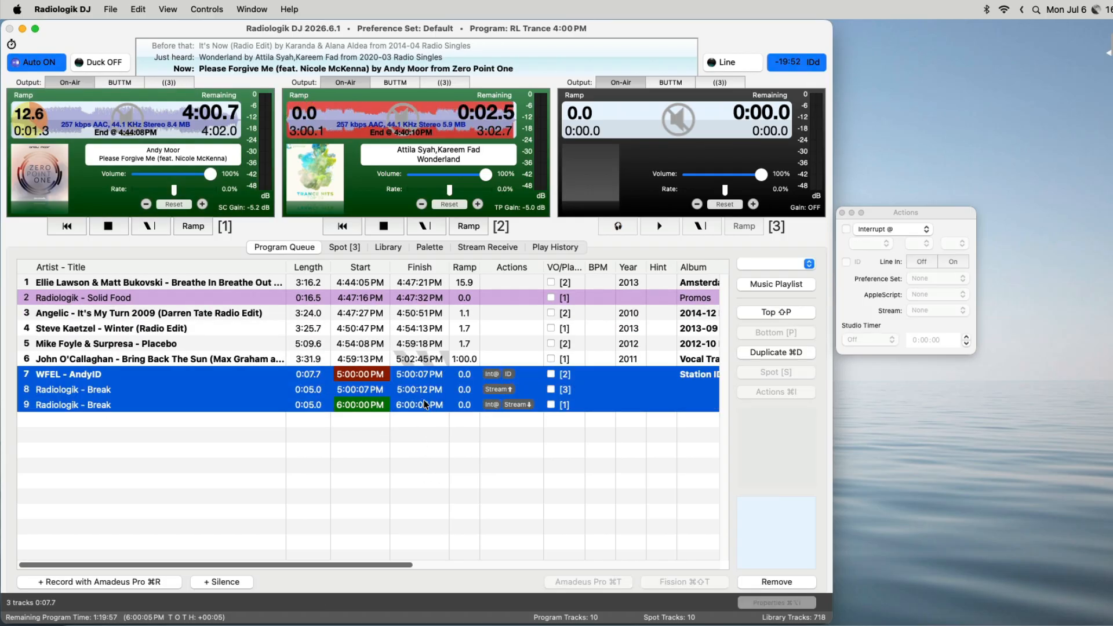
left_click(782, 581)
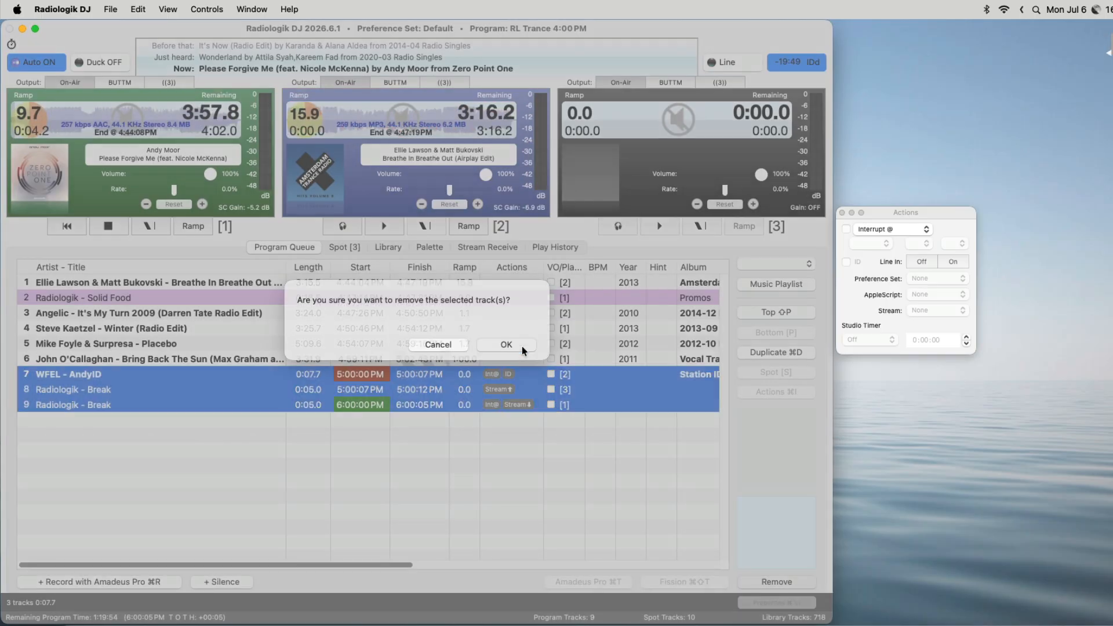
left_click(506, 346)
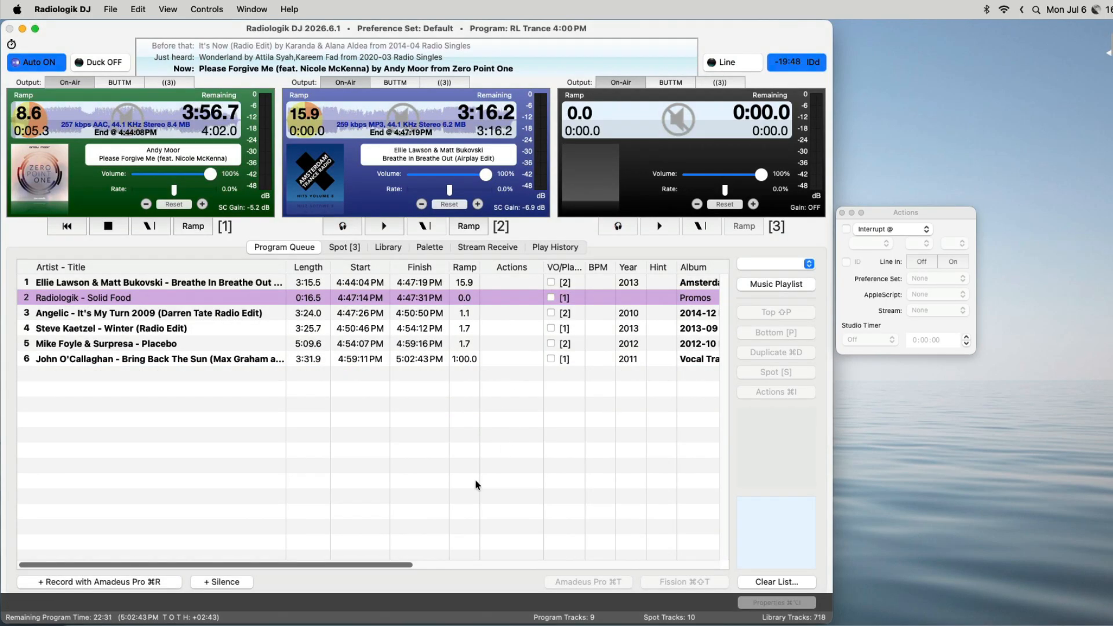
Switch to Radiologik Scheduler and check the Antioch OTR program's properties and its scheduled start time and days.
left_click(376, 622)
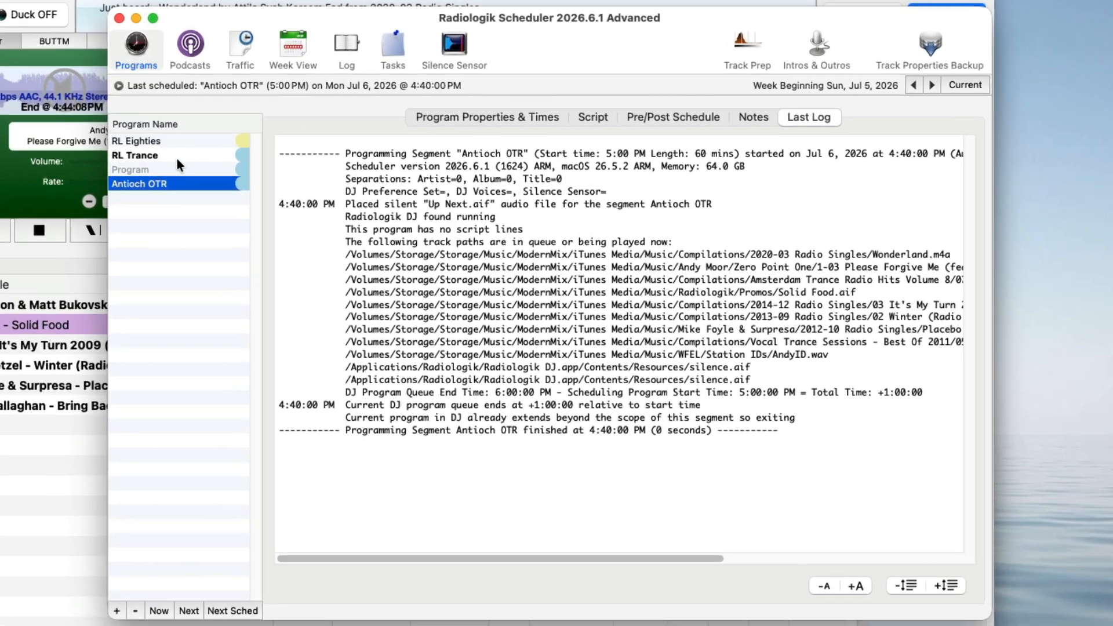
left_click(523, 121)
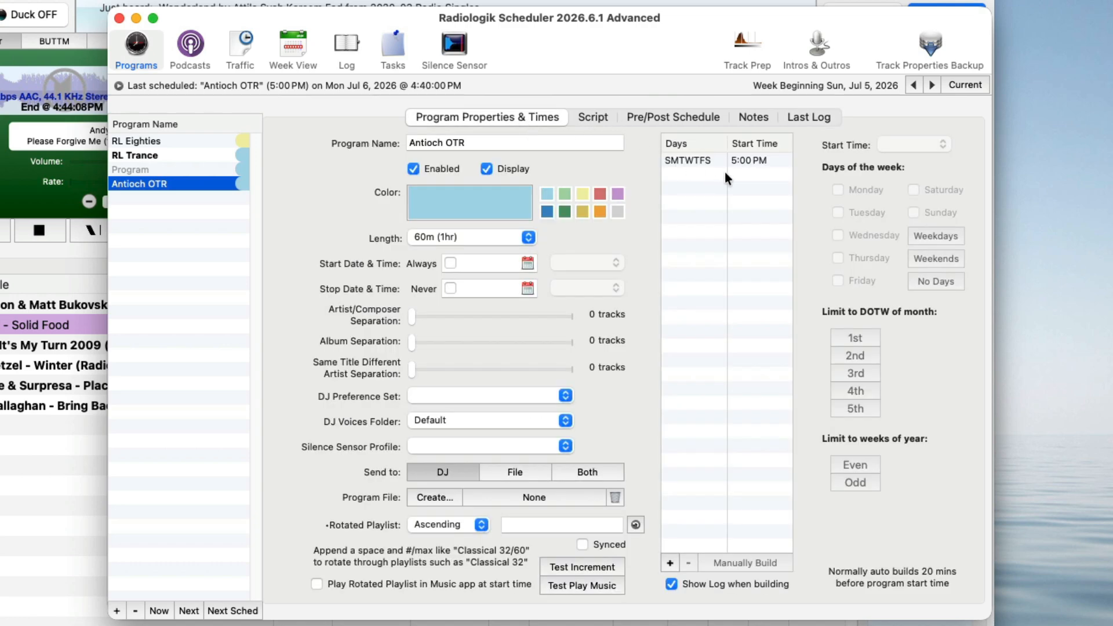
left_click(751, 161)
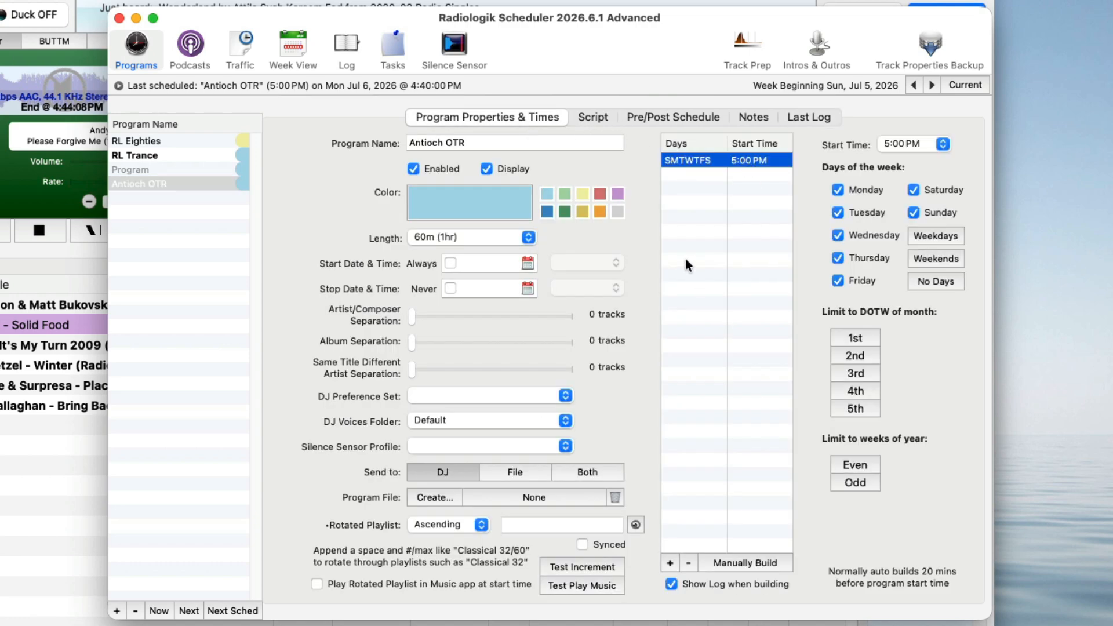
Add a pick line to the Antioch OTR script using the station IDs playlist with Random, Unique tracks and Station ID enabled.
left_click(597, 118)
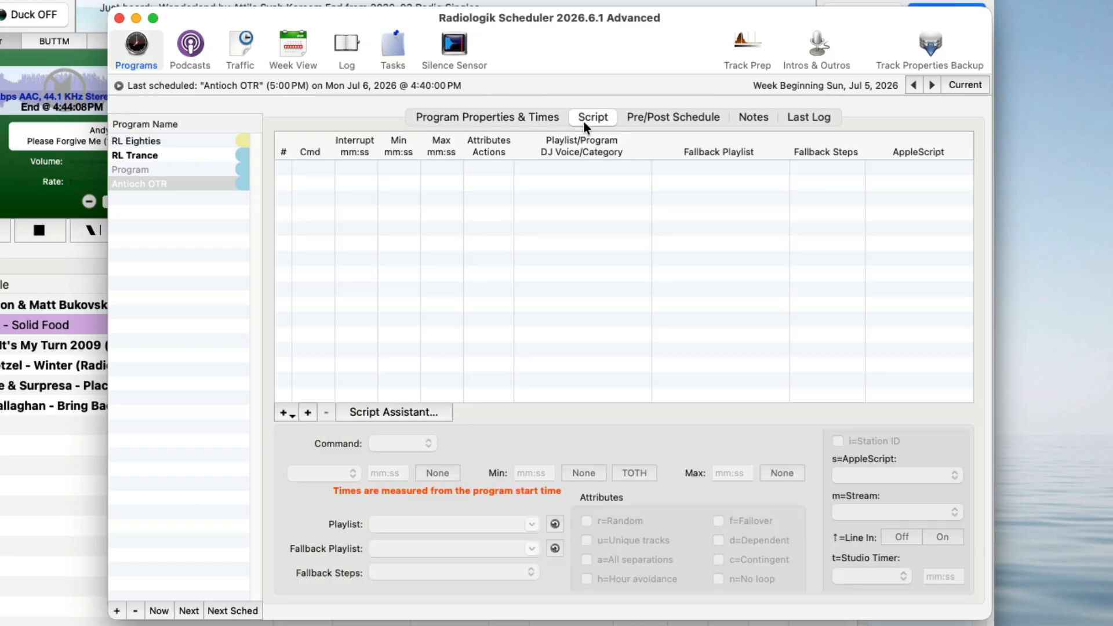
left_click(292, 414)
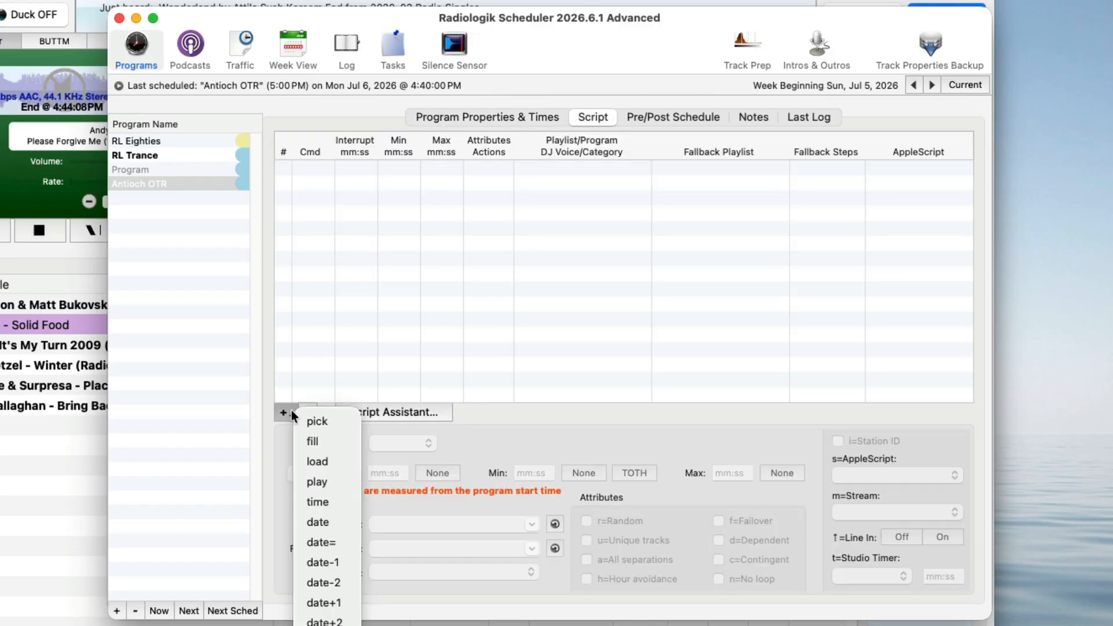
left_click(328, 427)
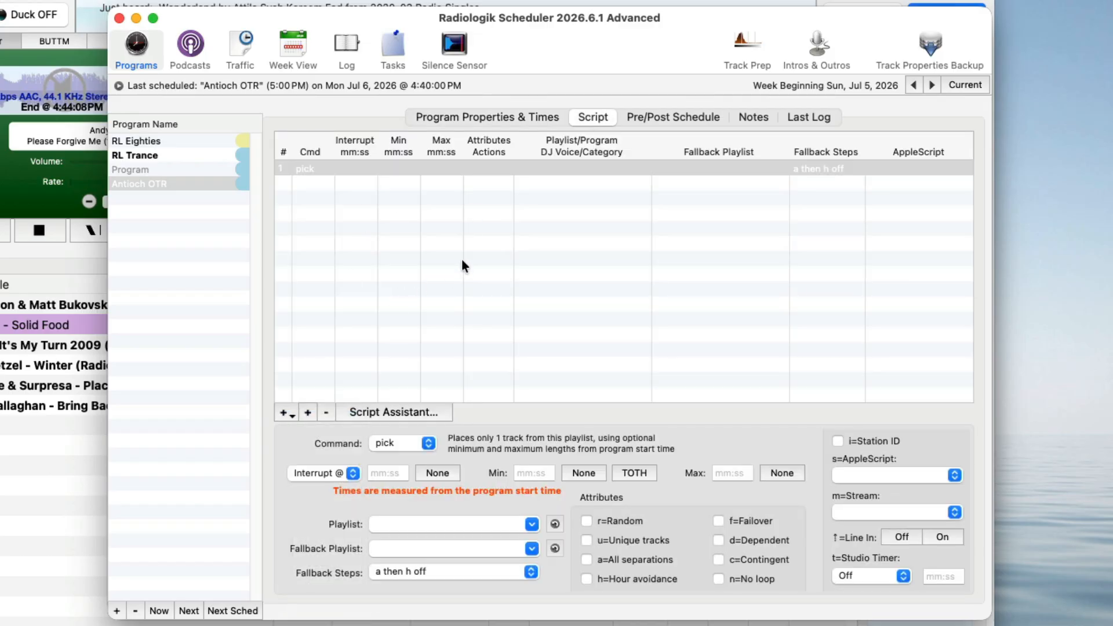
type("station IDs [15")
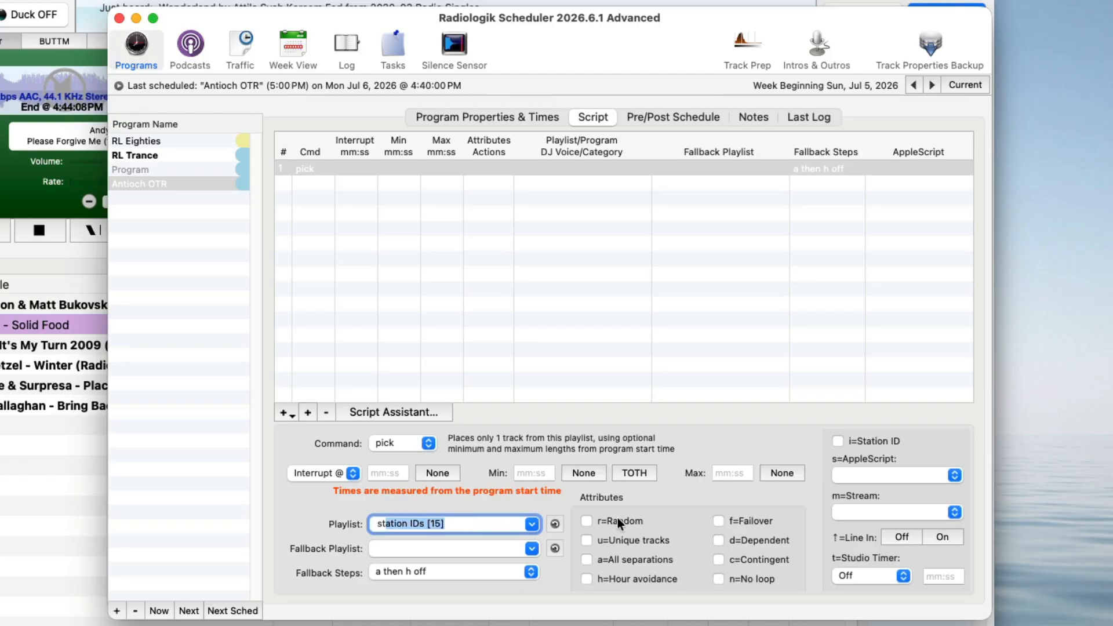
left_click(618, 520)
left_click(624, 539)
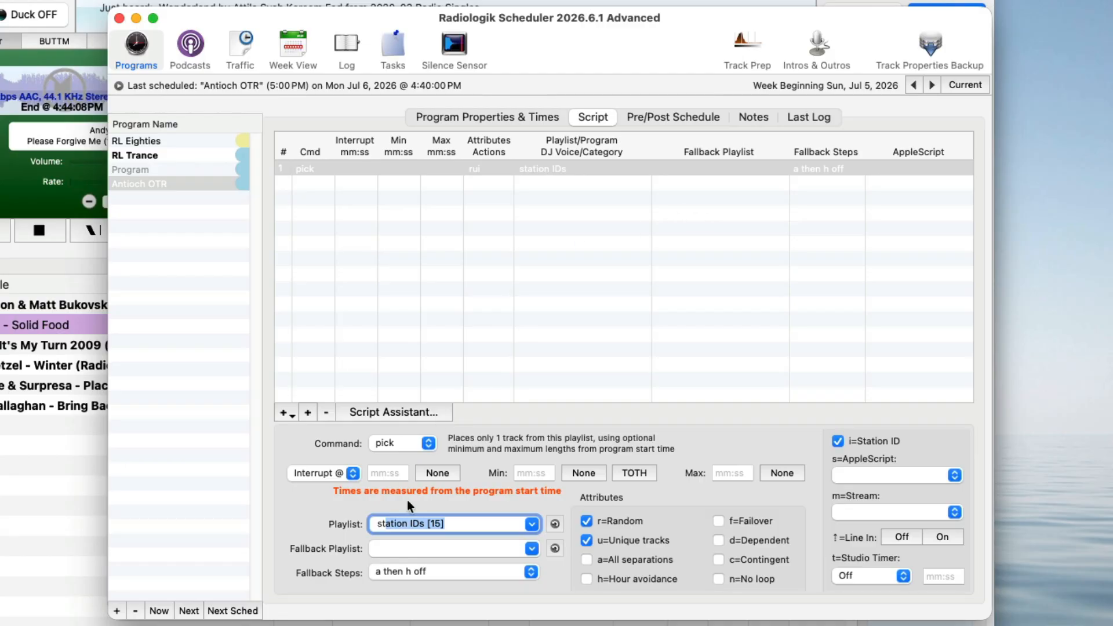
Set the station IDs script line to Interrupt @ 00:00 from the program start.
left_click(385, 473)
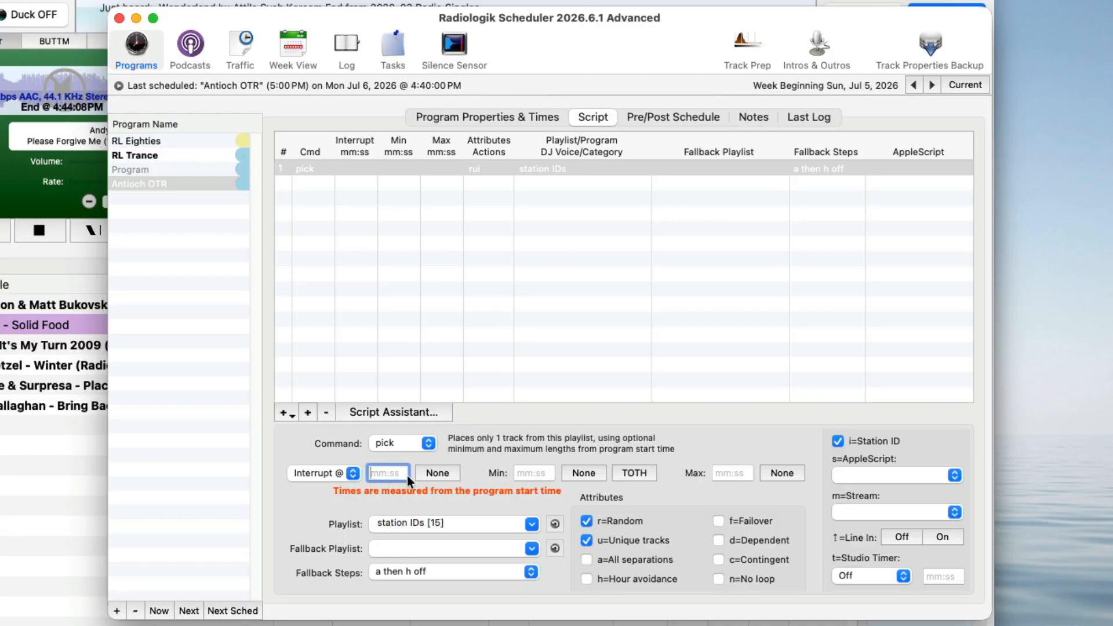
type("00:00")
left_click(397, 315)
left_click(416, 168)
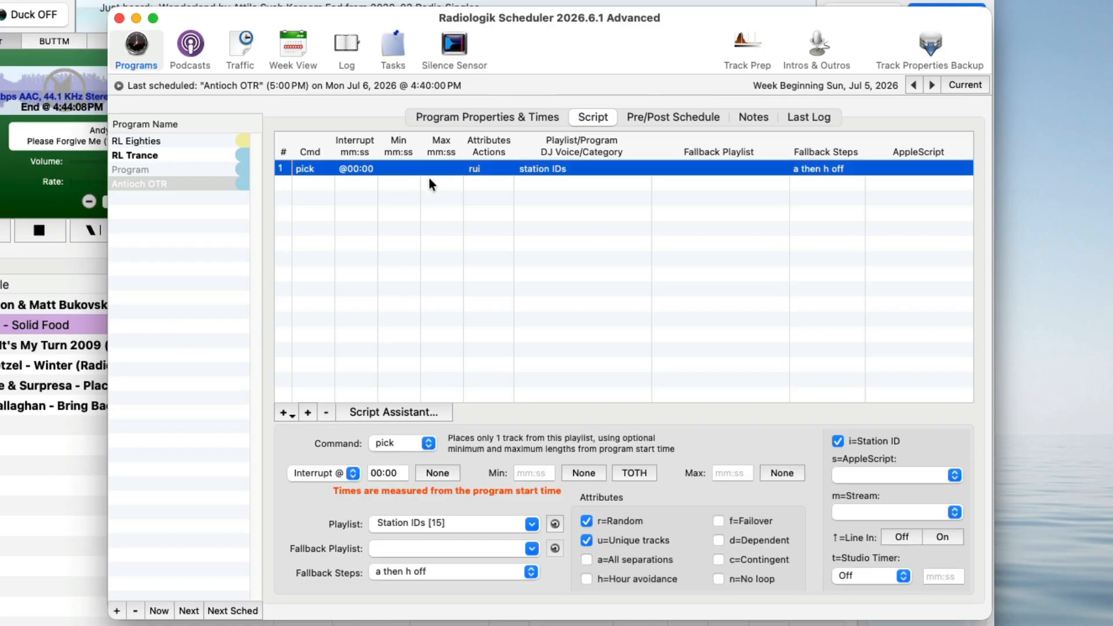
left_click(296, 390)
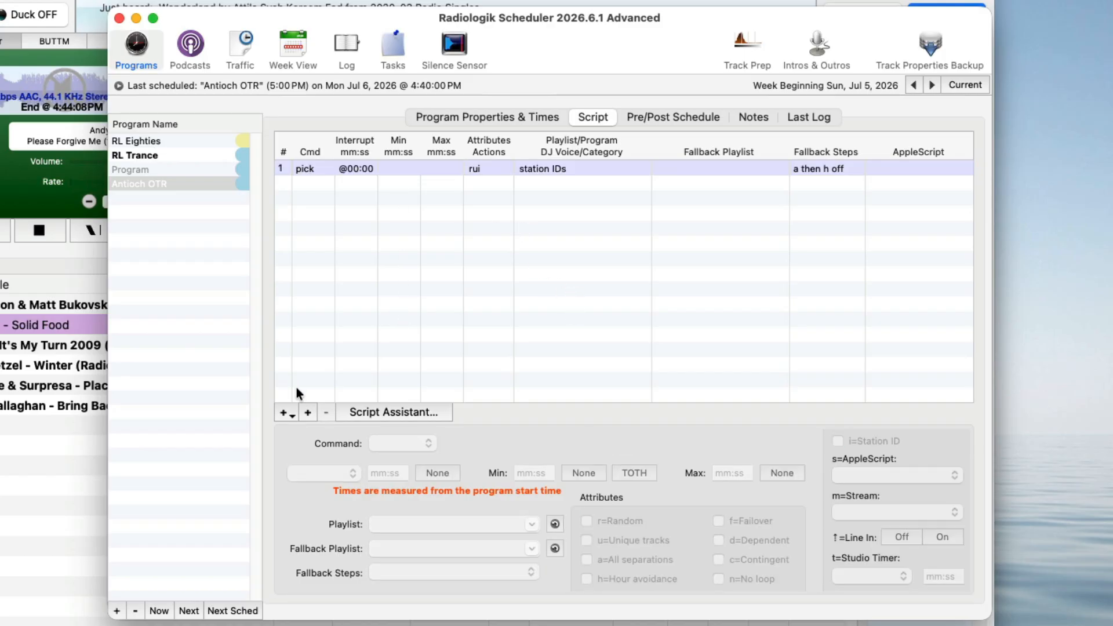
Add a second pick line to the script using the Break (silence) playlist and assign it a stream.
left_click(285, 413)
left_click(328, 419)
left_click(534, 517)
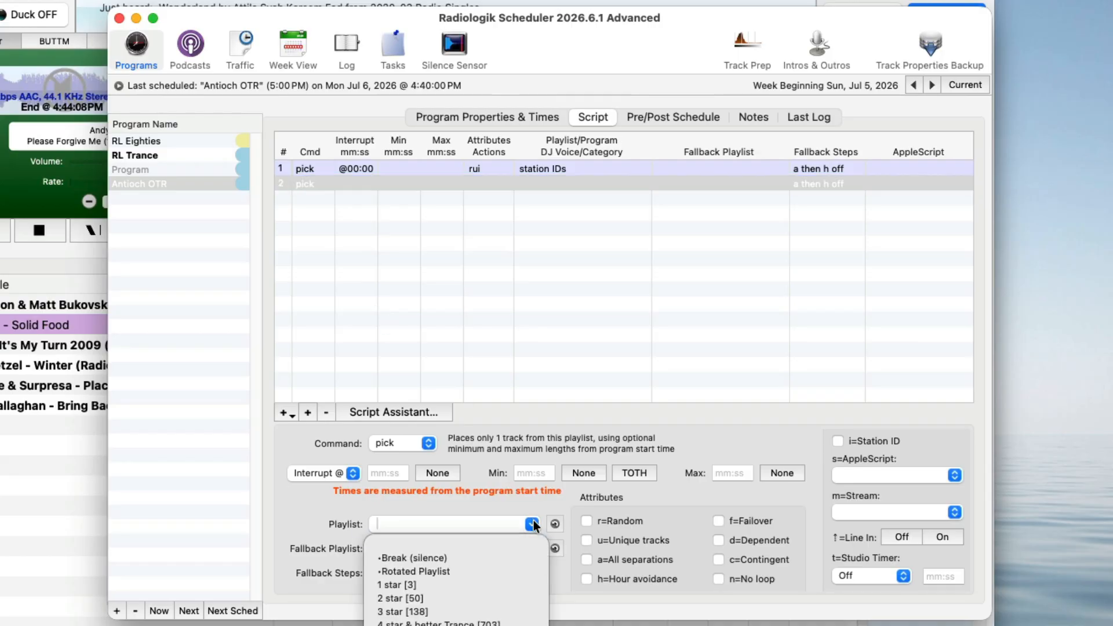
left_click(490, 558)
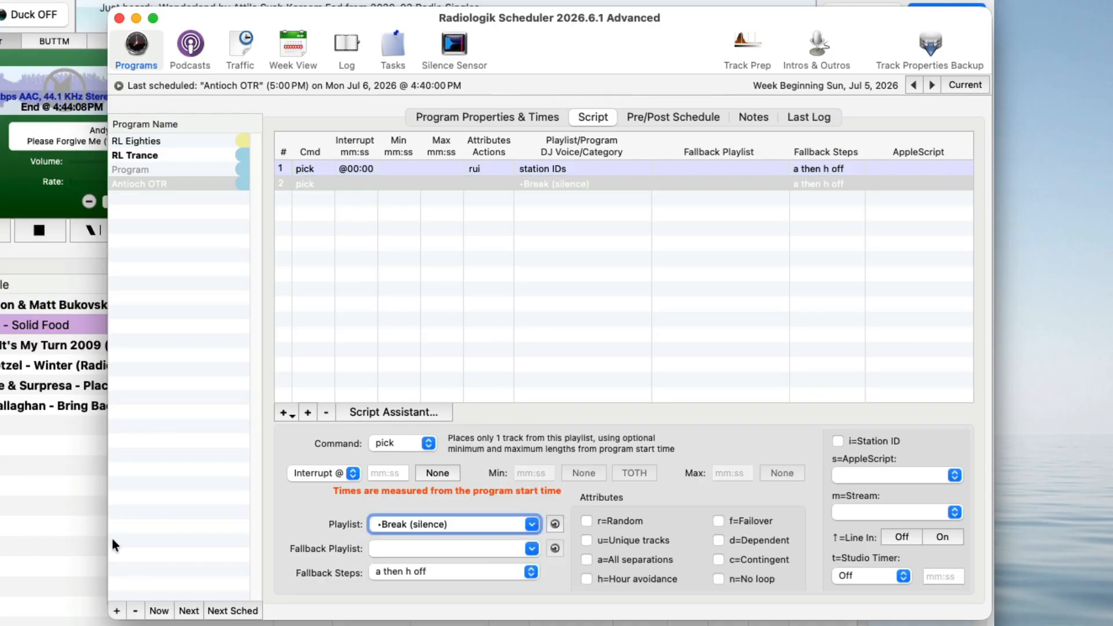
left_click(937, 514)
left_click(934, 555)
left_click(576, 233)
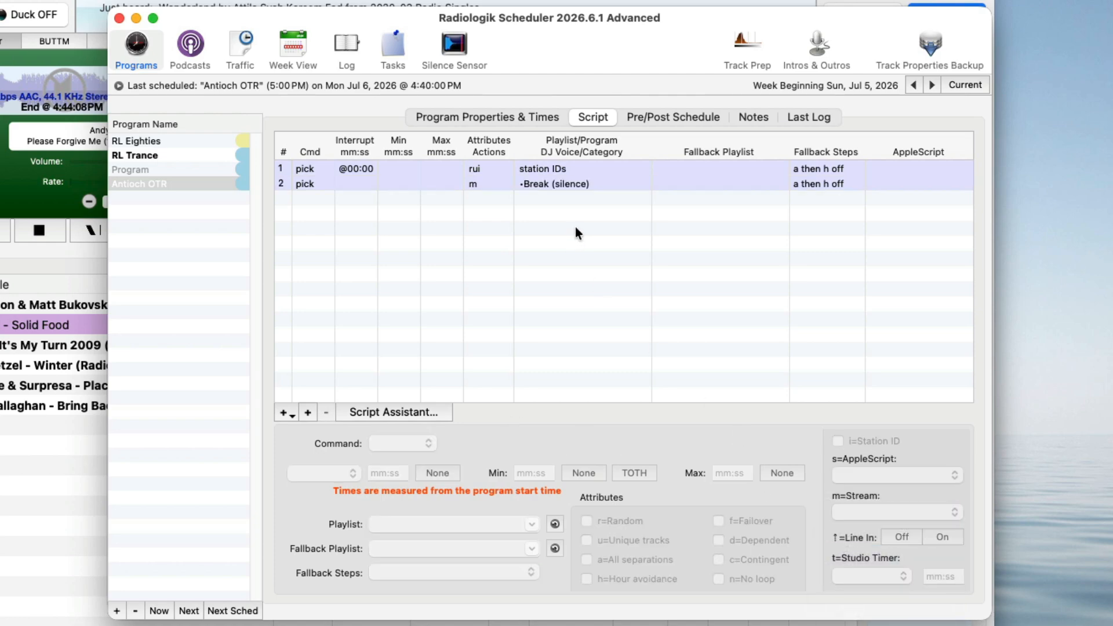
Add a third pick line to the Antioch OTR script and set it to Interrupt @ 60:00 from the program start.
left_click(290, 411)
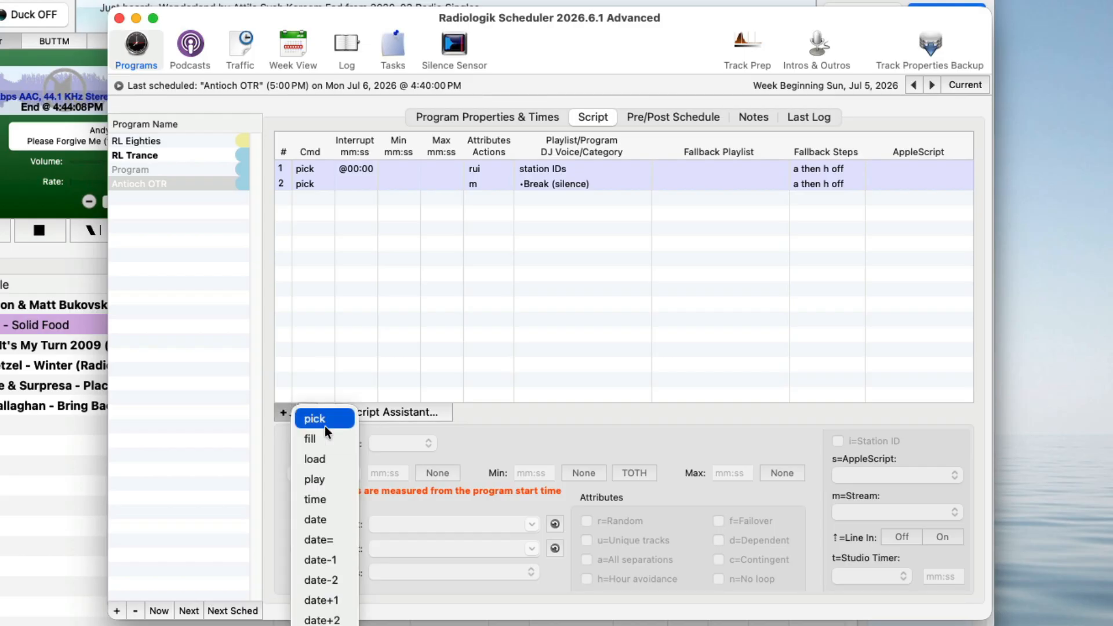
left_click(325, 422)
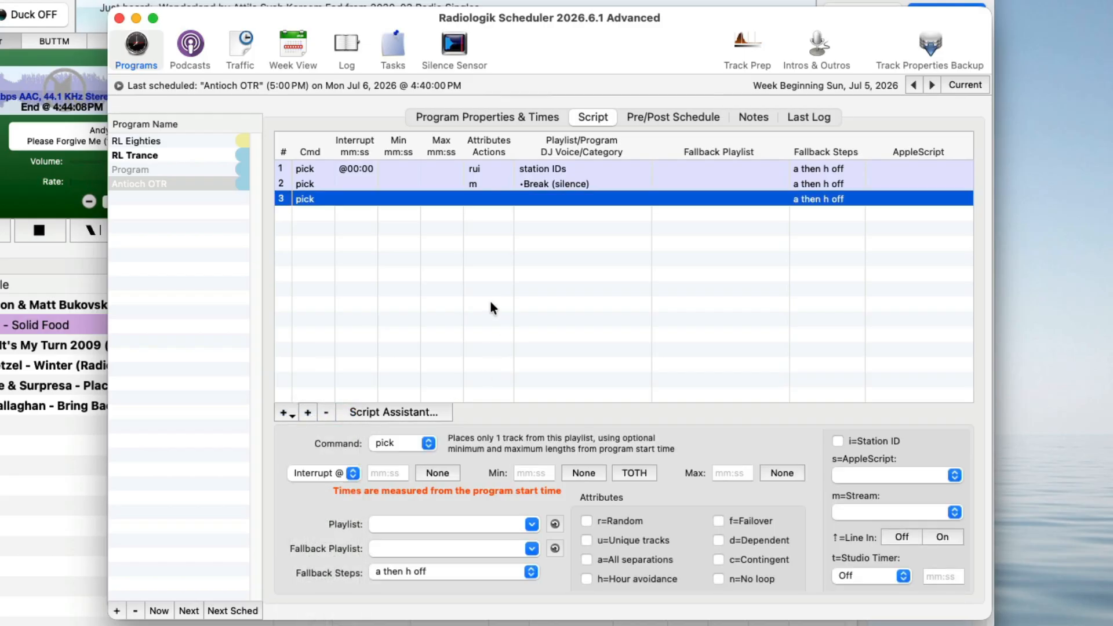
left_click(385, 472)
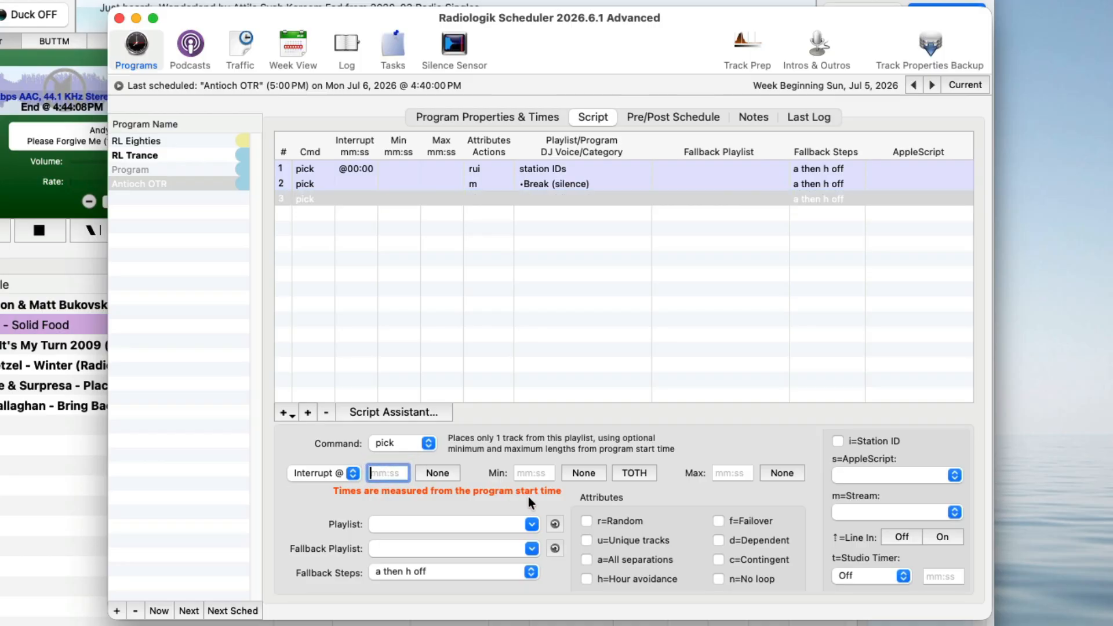
type("60:00")
Assign the Break (silence) playlist to the third script line and set its stream action to Stop.
left_click(531, 524)
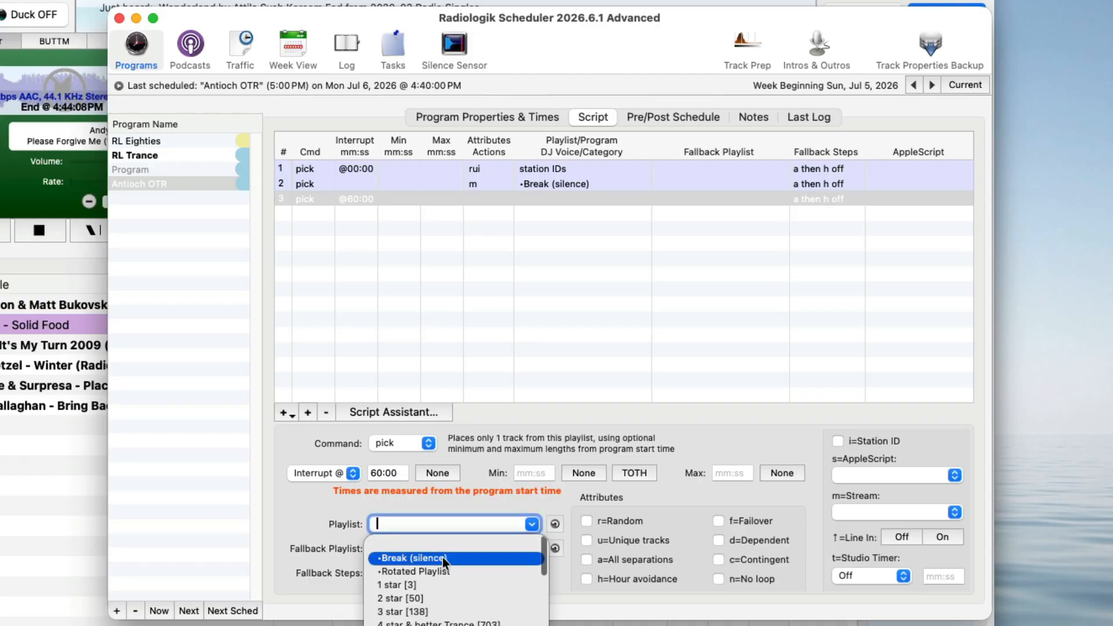
left_click(443, 557)
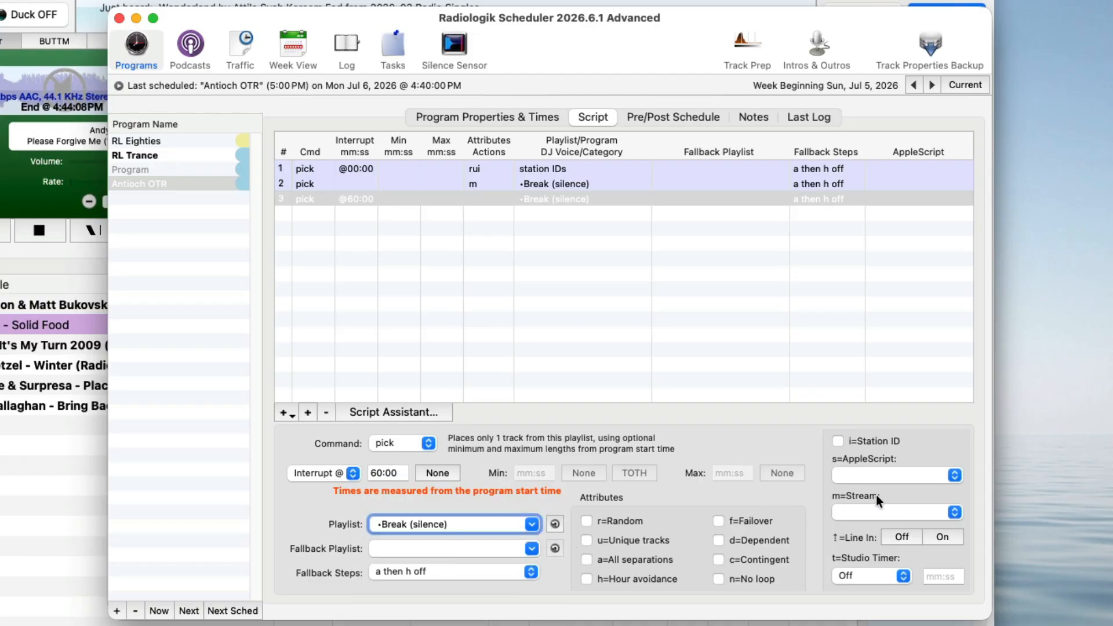
left_click(897, 504)
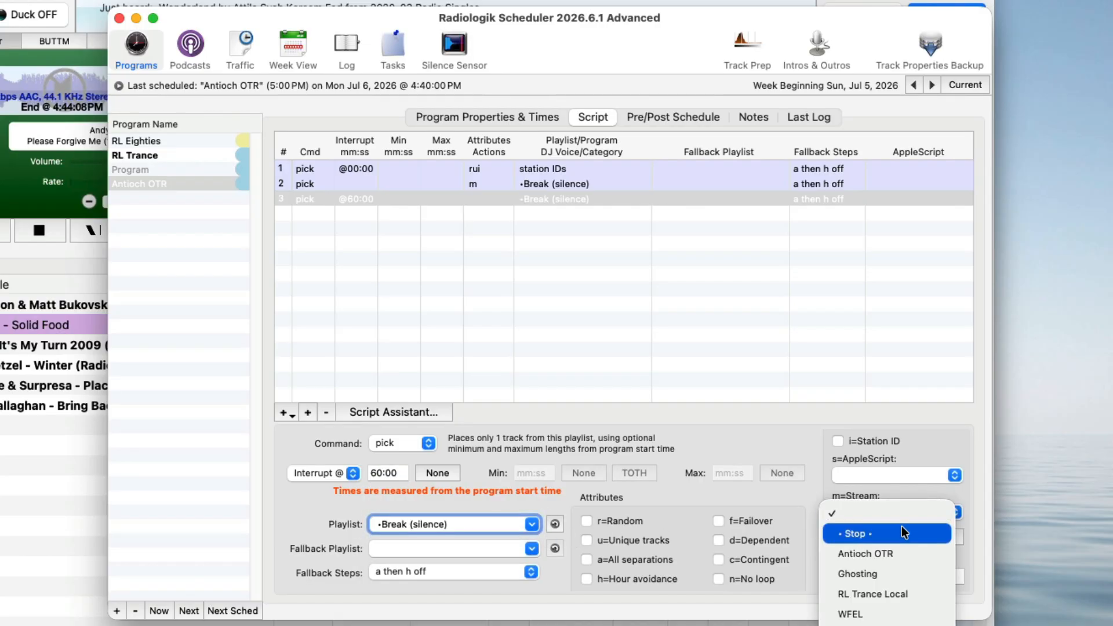
left_click(902, 528)
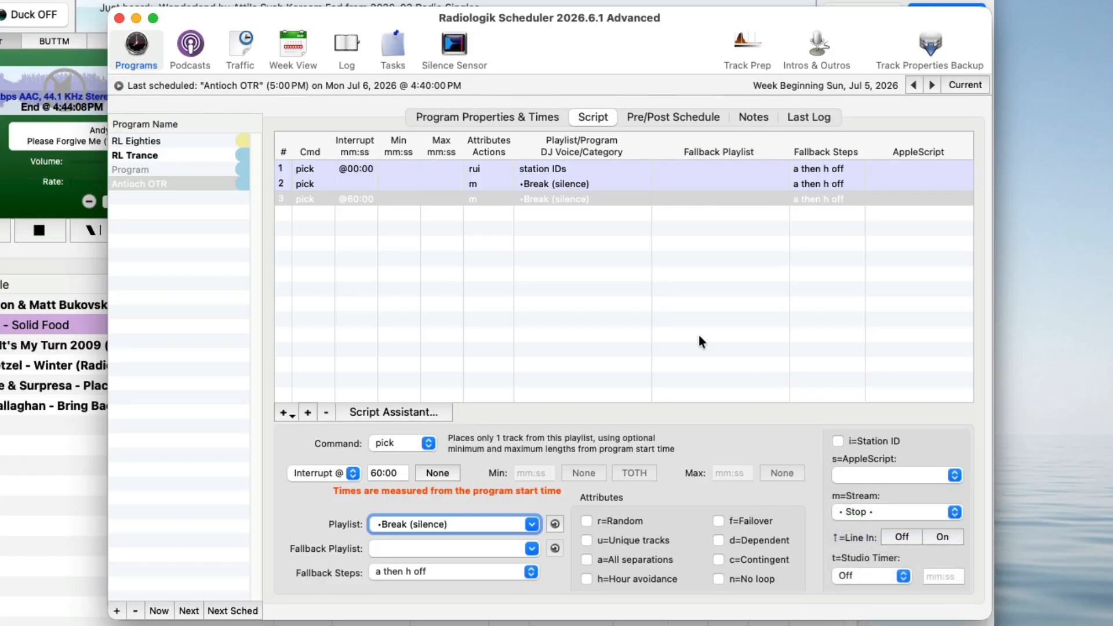
left_click(537, 288)
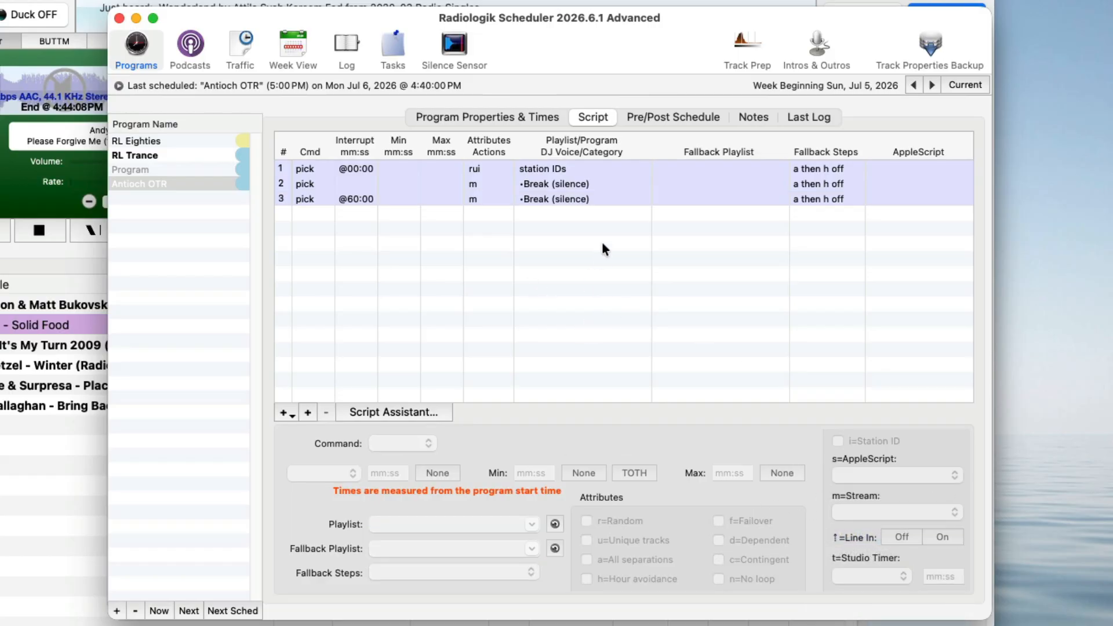
Review the settings of the station IDs line and both Break (silence) lines in the script.
left_click(544, 168)
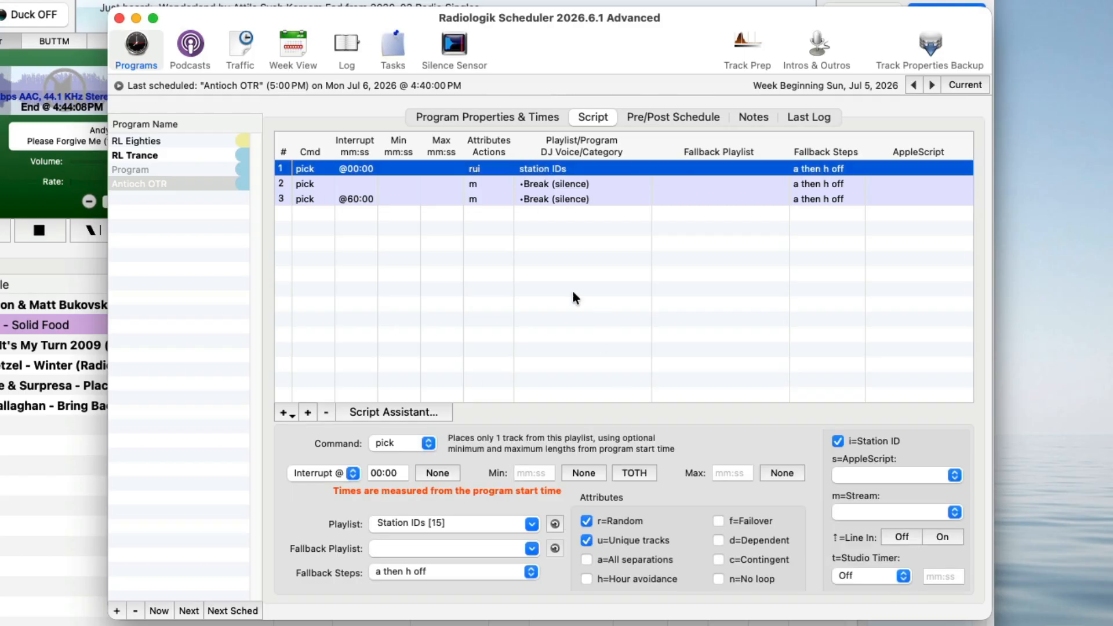
left_click(451, 232)
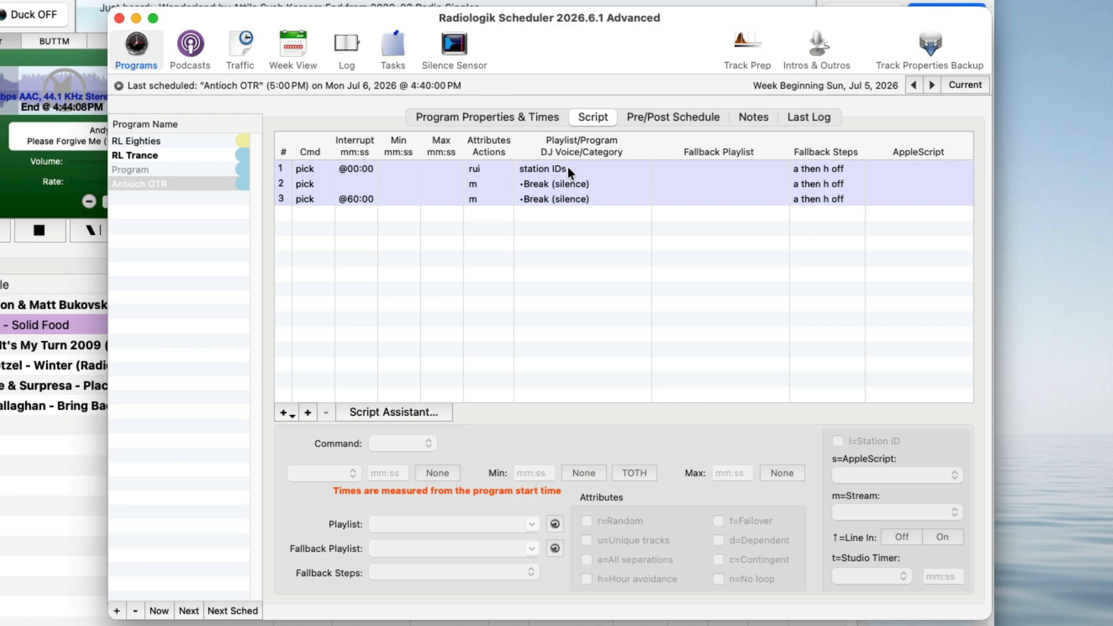
left_click(565, 183)
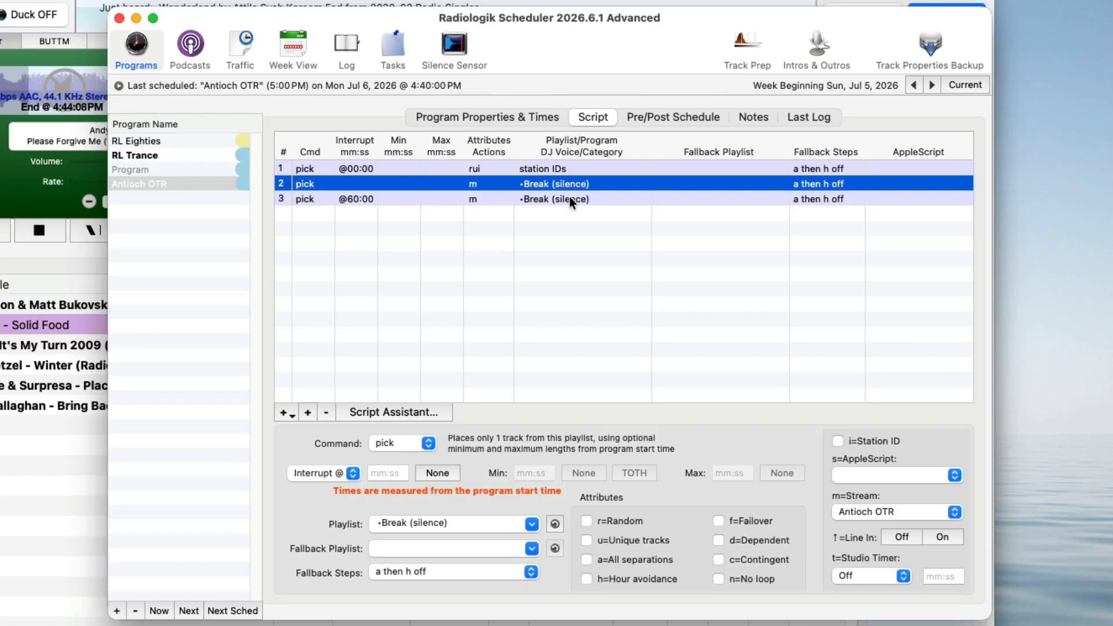
left_click(568, 196)
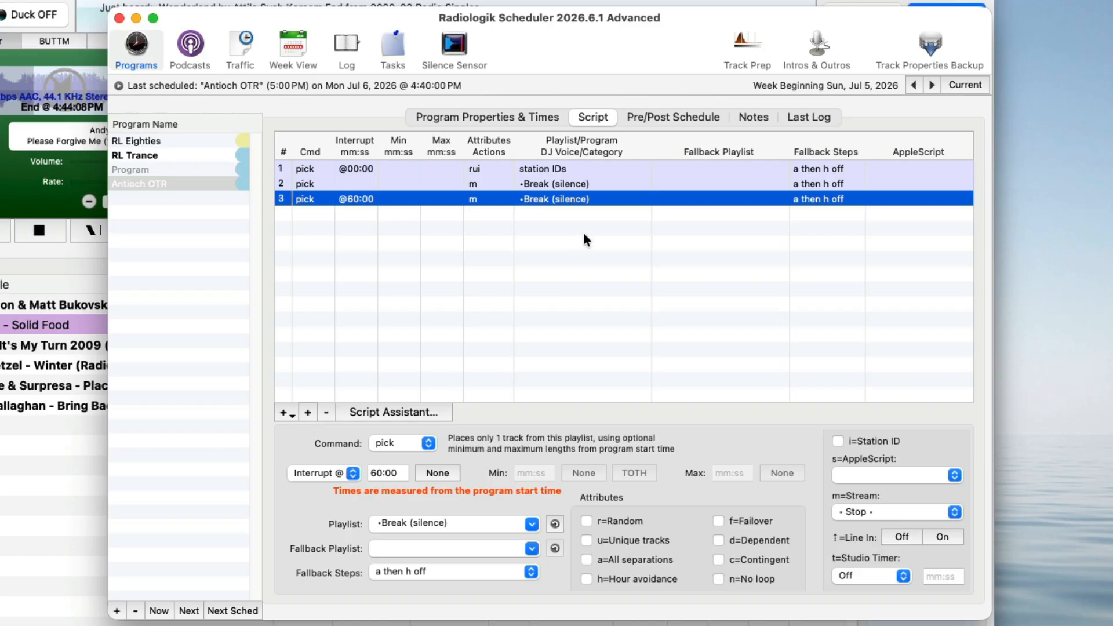
left_click(583, 239)
Manually build the Antioch OTR program for its 5:00 PM start time and switch to Radiologik DJ to check the program queue.
left_click(523, 118)
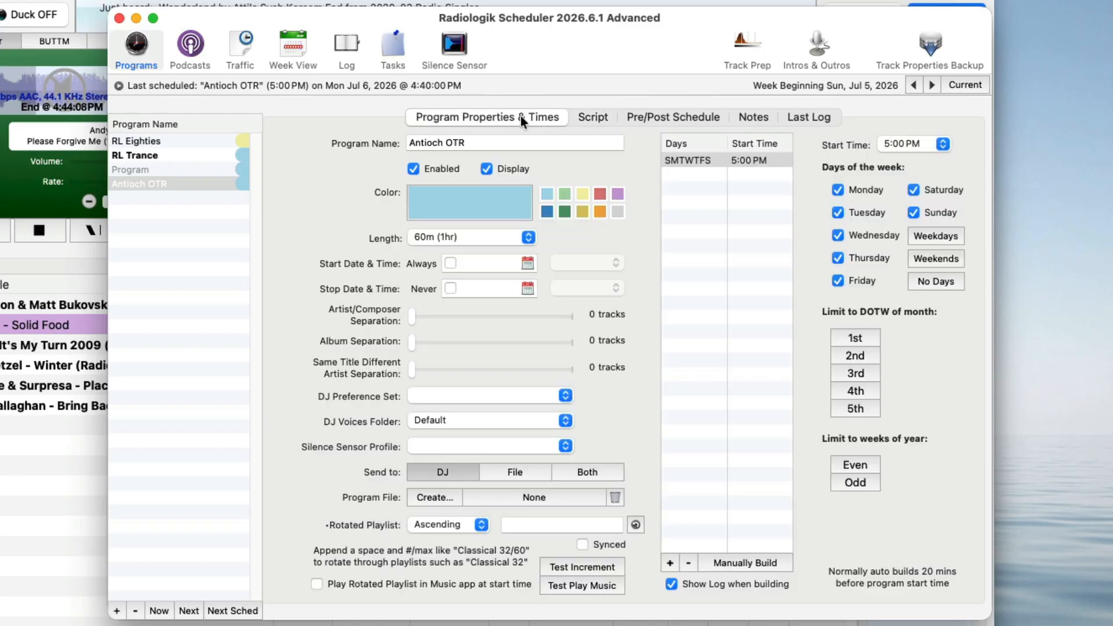
left_click(764, 562)
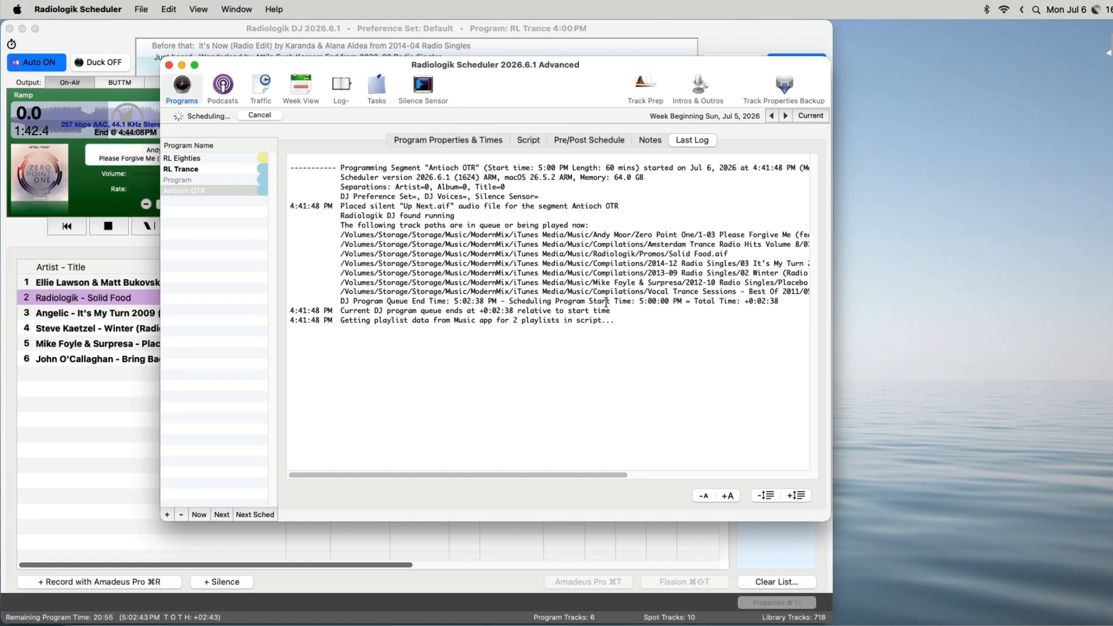
left_click(78, 462)
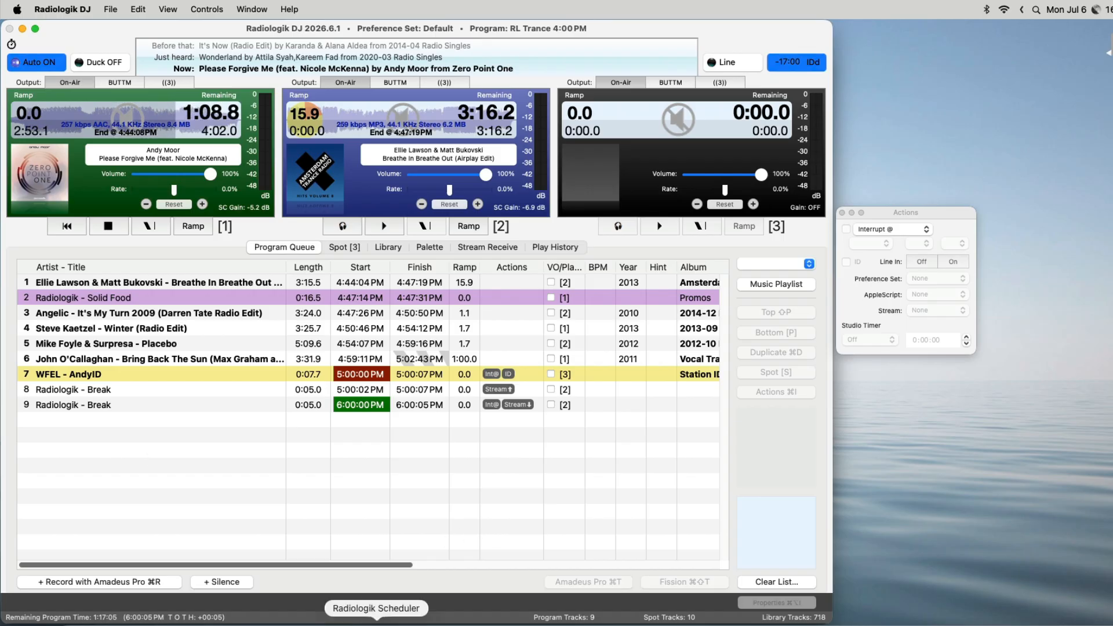
Return to Radiologik Scheduler and look through the DJ Preference Set choices in the Antioch OTR program properties.
left_click(371, 621)
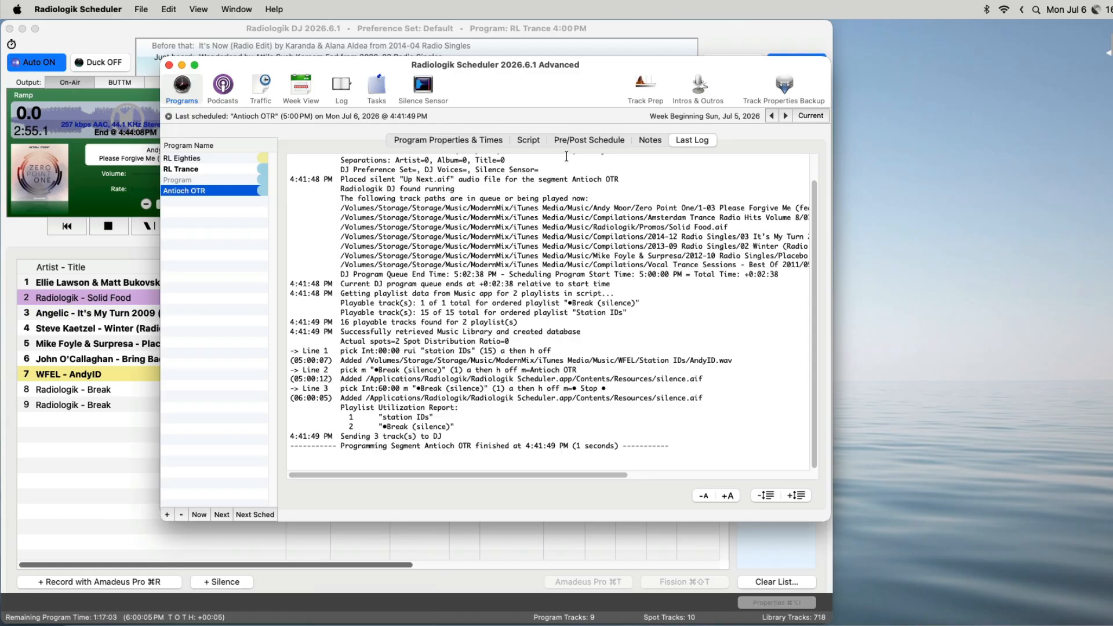
left_click(480, 142)
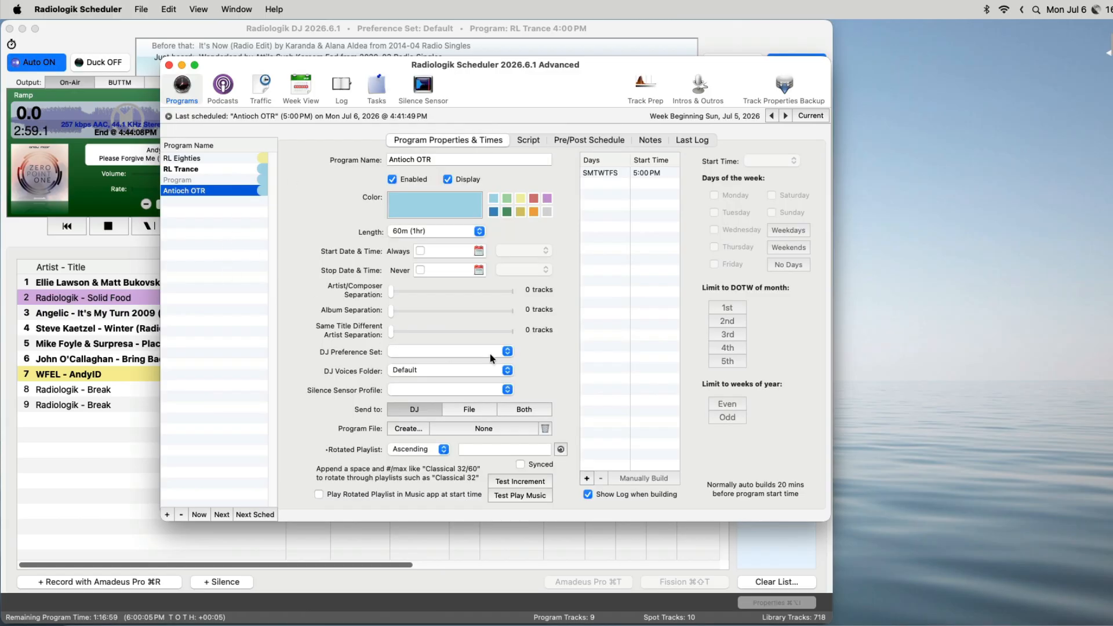
left_click(508, 352)
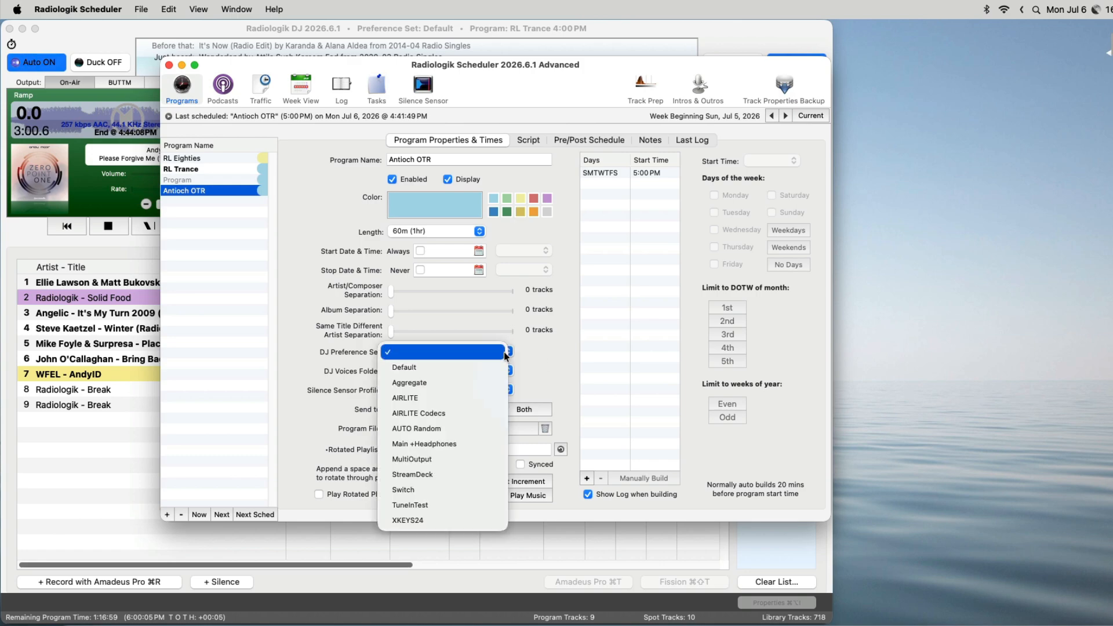
left_click(568, 350)
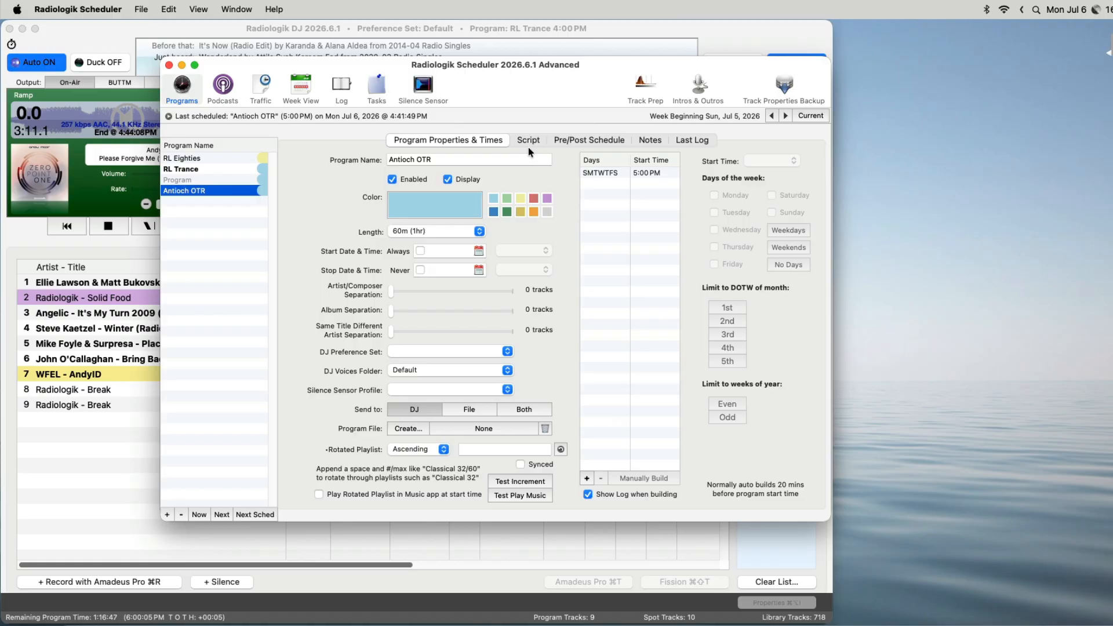
Switch to Radiologik DJ and inspect the actions of the 5:00:00 PM station ID track in the program queue.
left_click(462, 33)
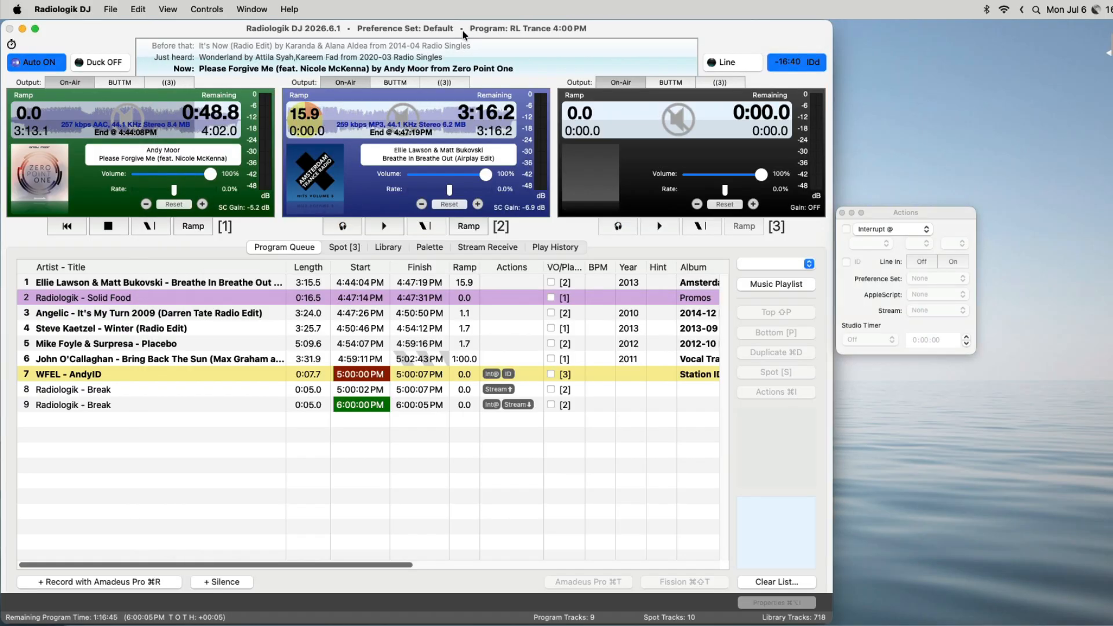
left_click(415, 376)
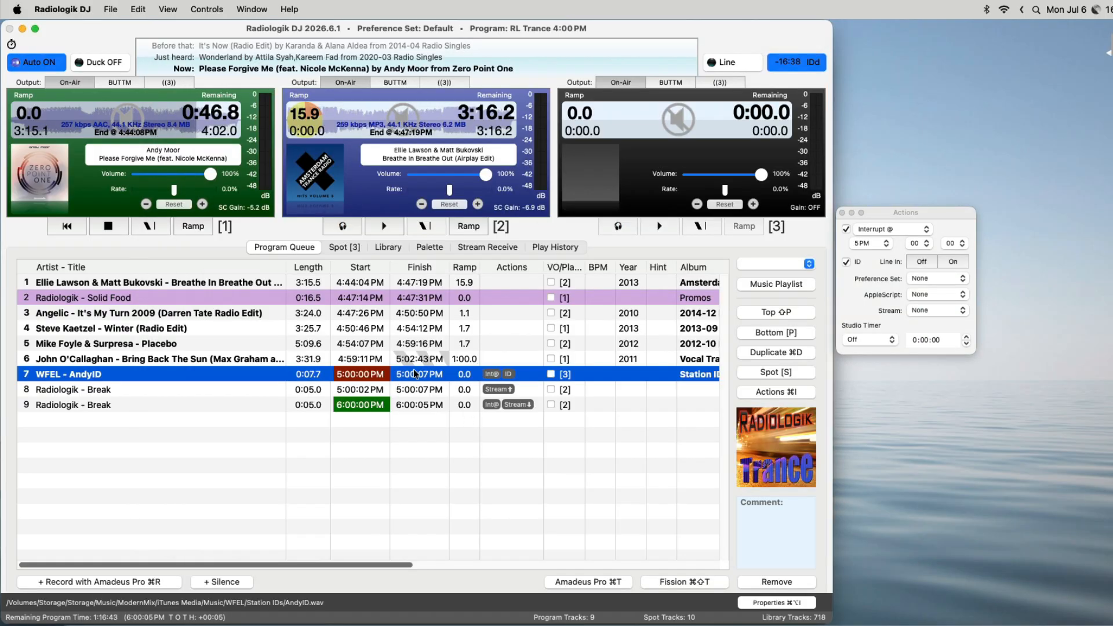